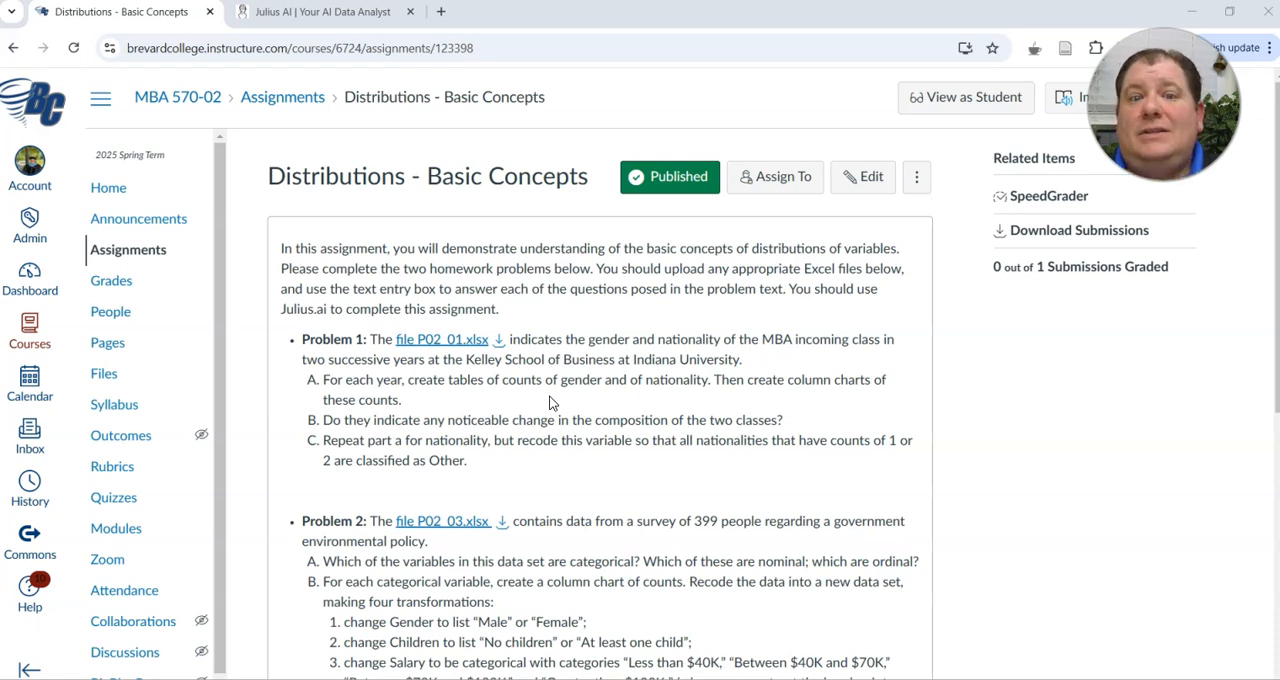
Download P02_01.xlsx from Problem 1 of the assignment and upload it to a new thread in Julius AI
{"action": "left_click", "coordinate": [499, 341]}
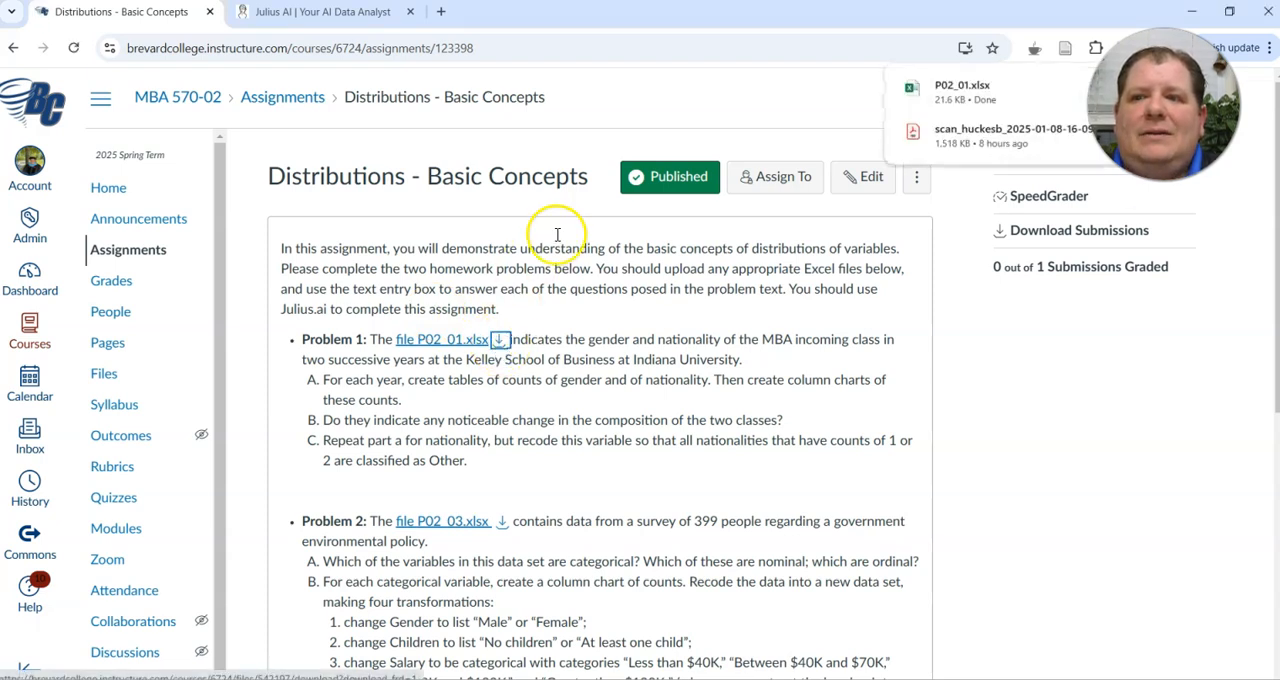
{"action": "left_click", "coordinate": [333, 20]}
{"action": "left_click", "coordinate": [410, 292]}
{"action": "left_click", "coordinate": [409, 297]}
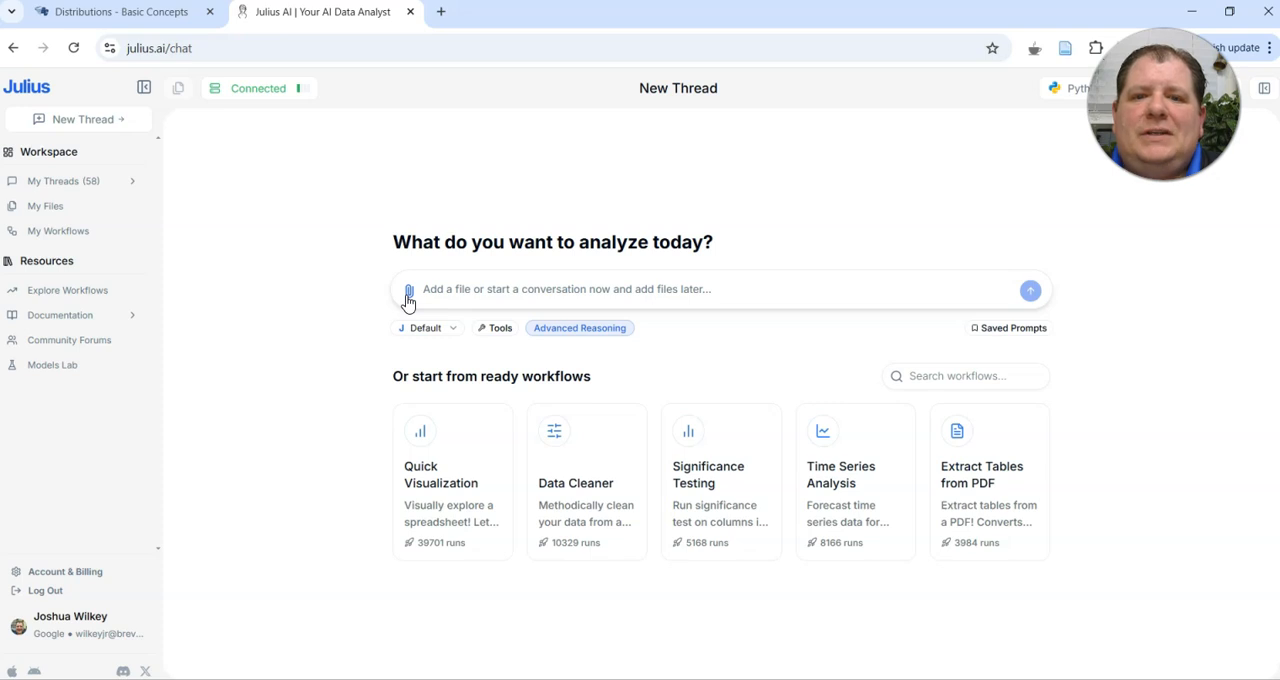
{"action": "left_click", "coordinate": [408, 298]}
{"action": "left_click", "coordinate": [399, 327]}
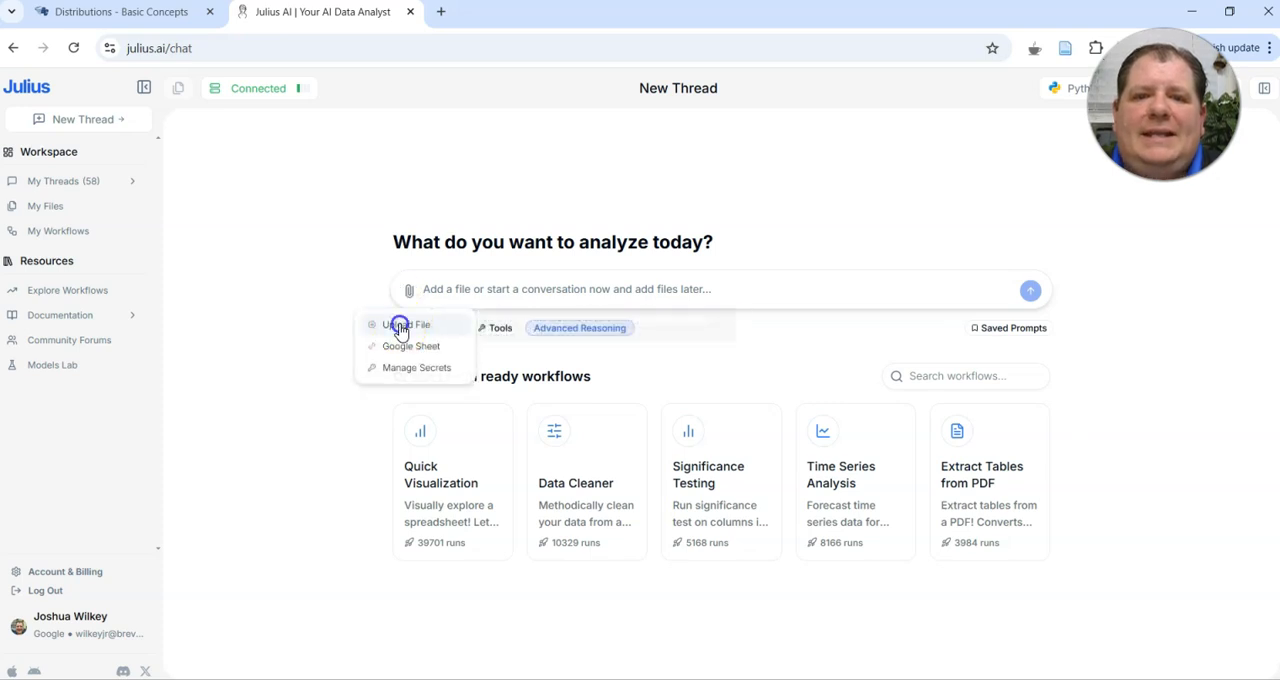
{"action": "left_click", "coordinate": [278, 209]}
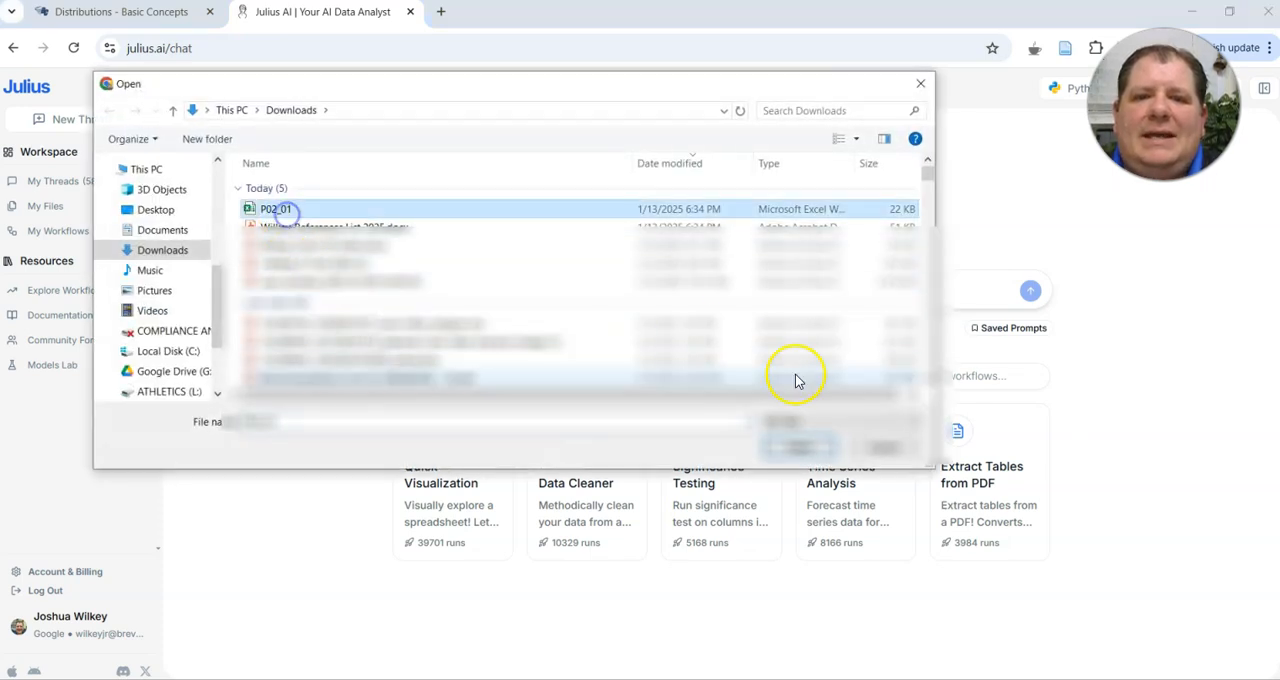
{"action": "left_click", "coordinate": [806, 448]}
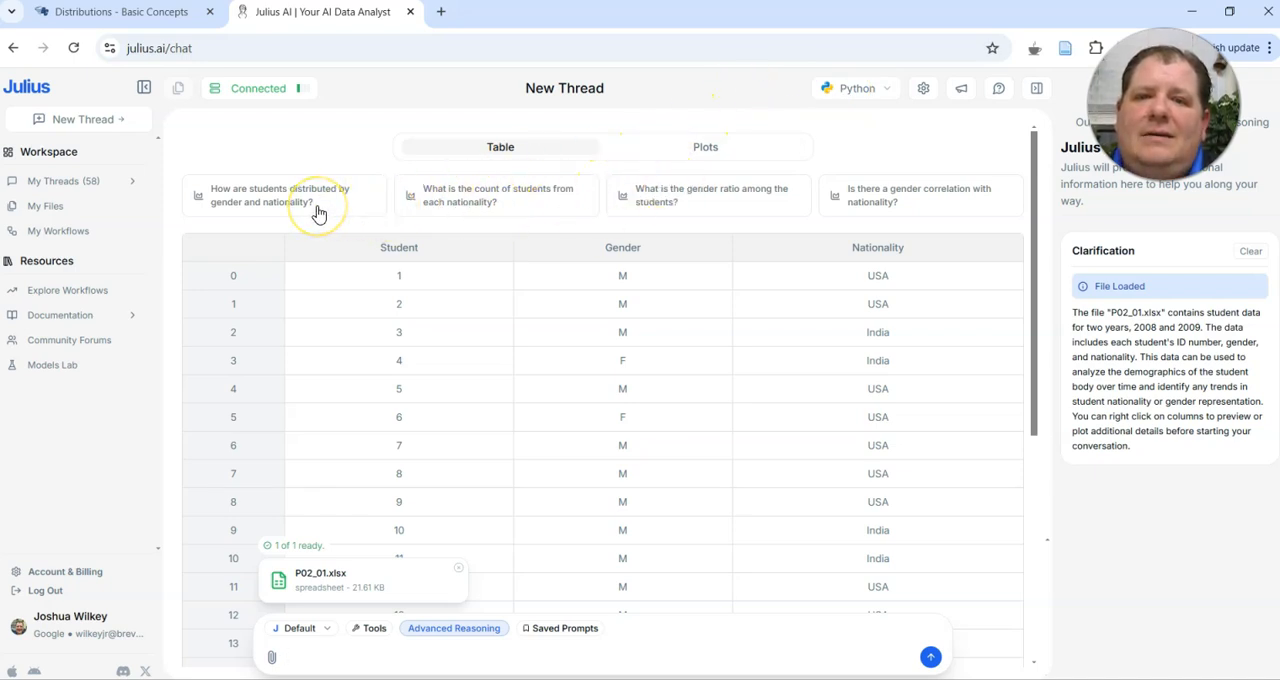
Copy Problem 1 part A's text from the assignment page and submit it as the prompt in the Julius AI thread
{"action": "scroll", "coordinate": [315, 209], "scroll_direction": "down", "scroll_amount": 3}
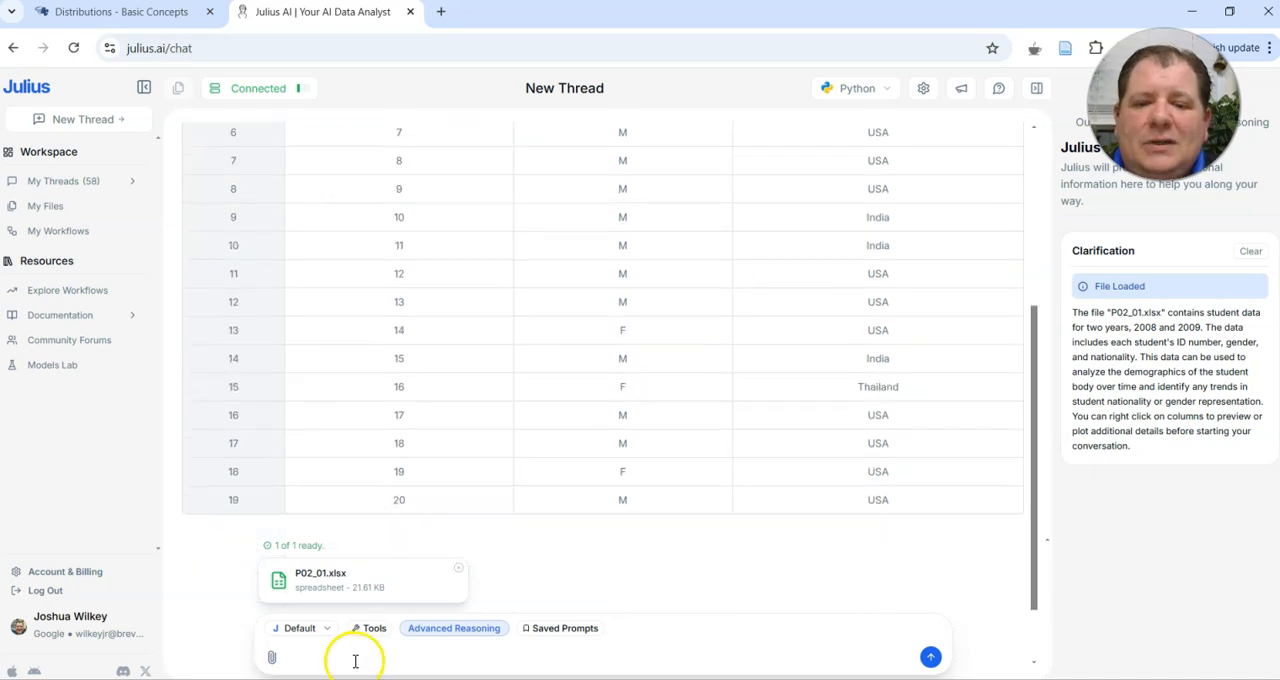
{"action": "left_click", "coordinate": [128, 14]}
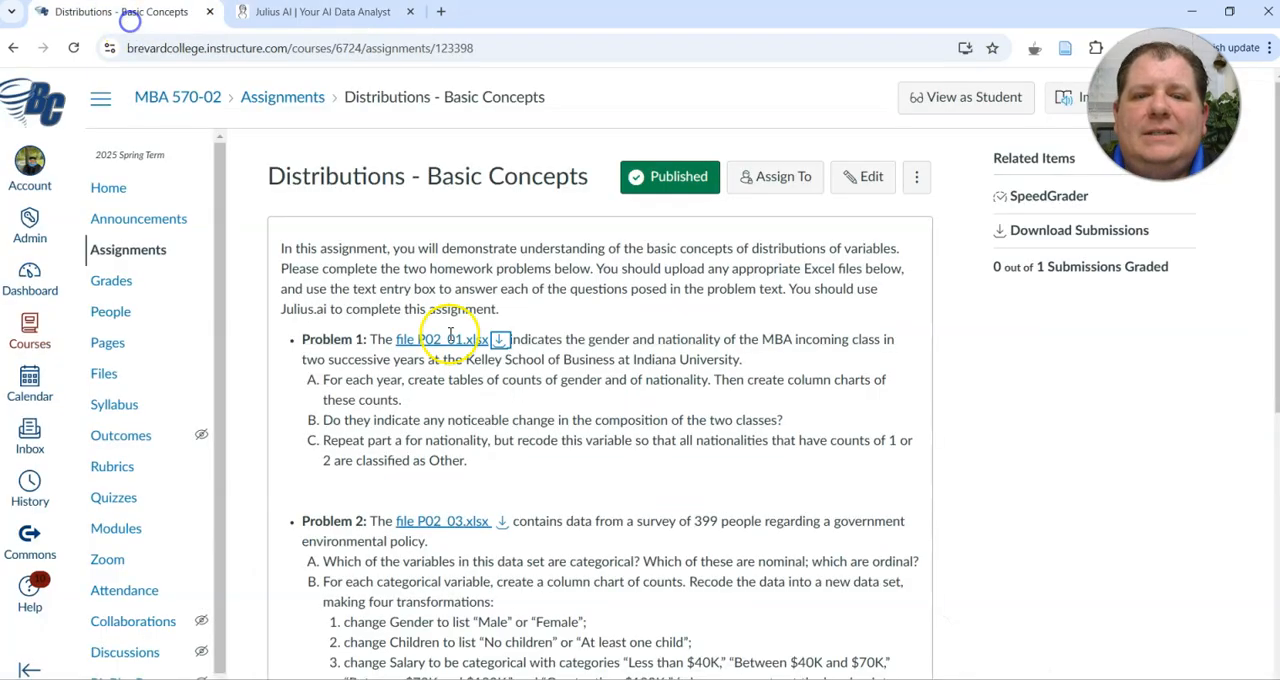
{"action": "left_click_drag", "start_coordinate": [402, 400], "coordinate": [324, 383]}
{"action": "key", "text": "ctrl+c"}
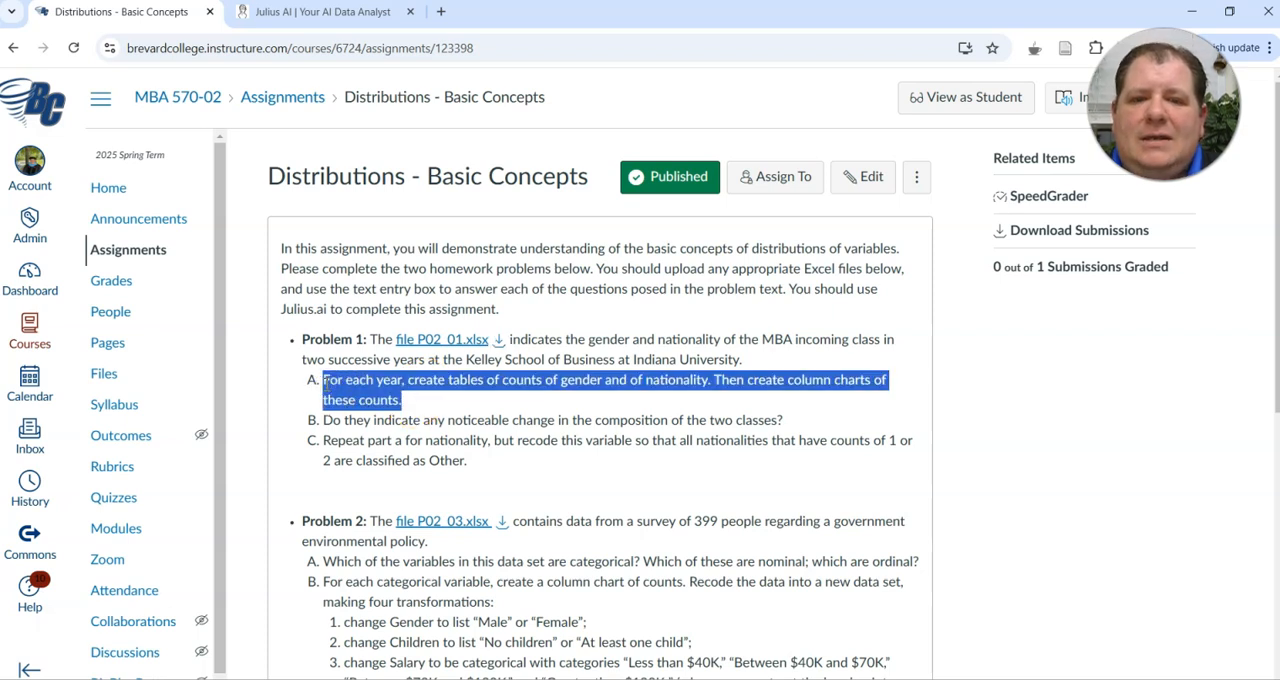
{"action": "left_click", "coordinate": [343, 14]}
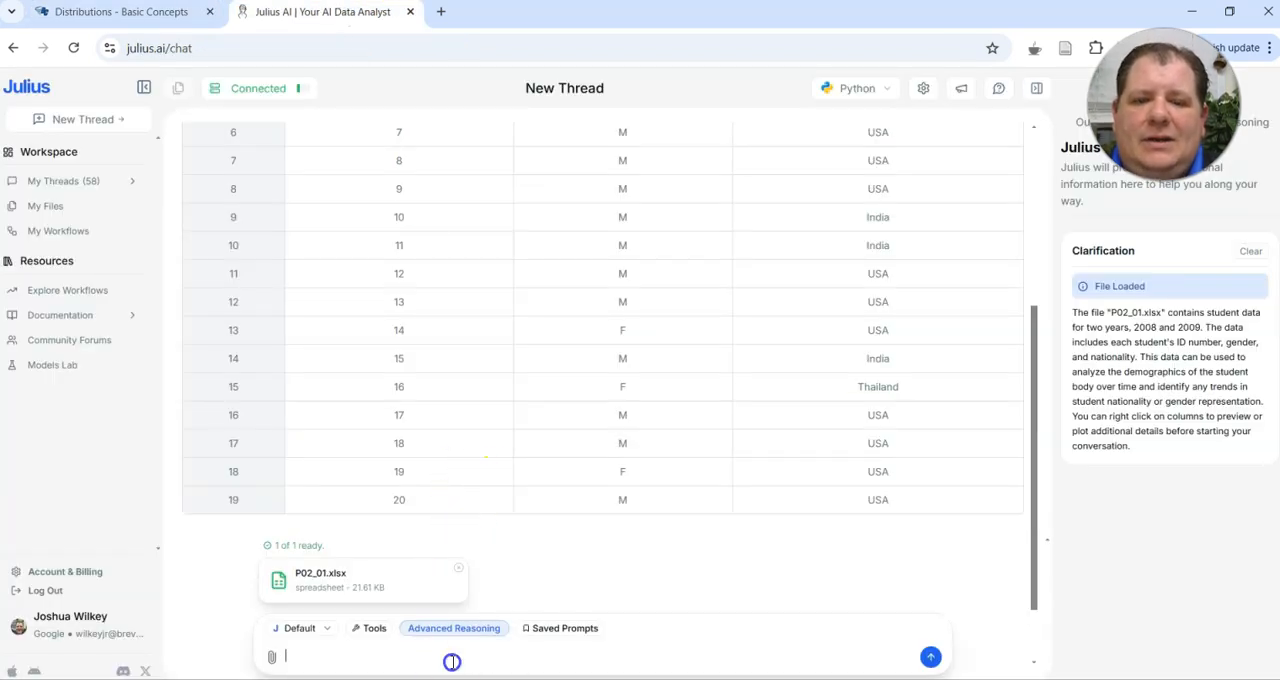
{"action": "key", "text": "ctrl+v"}
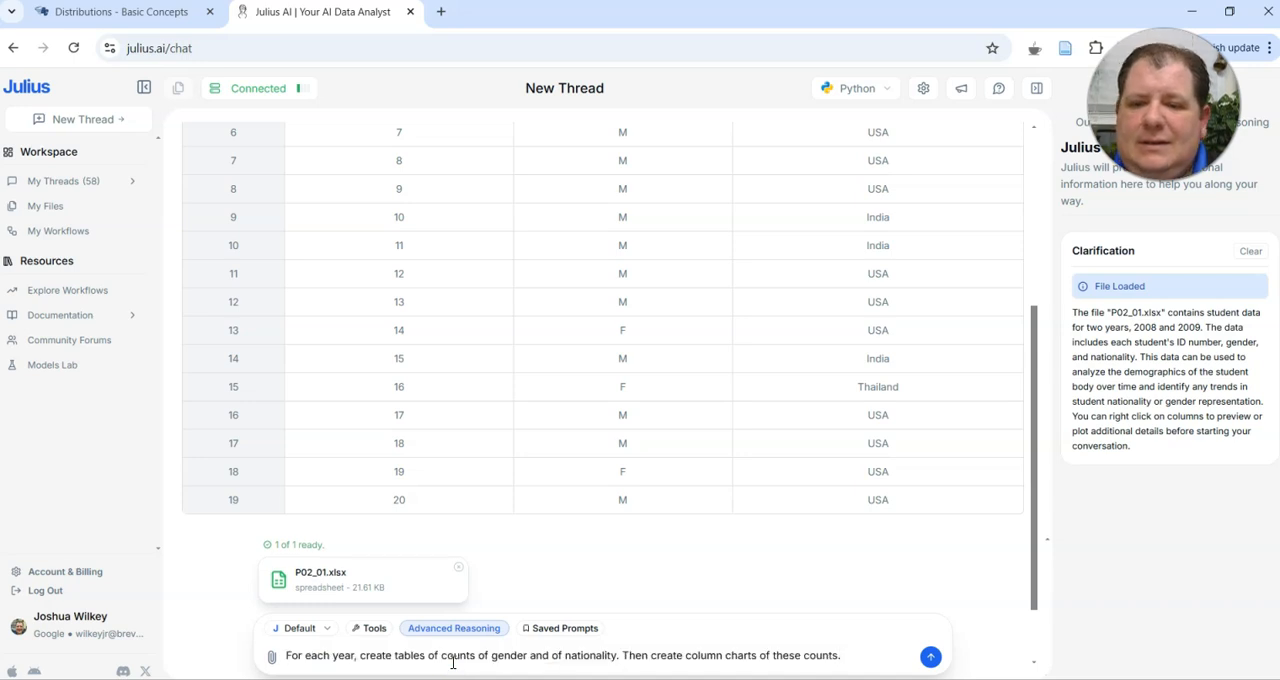
{"action": "key", "text": "Return"}
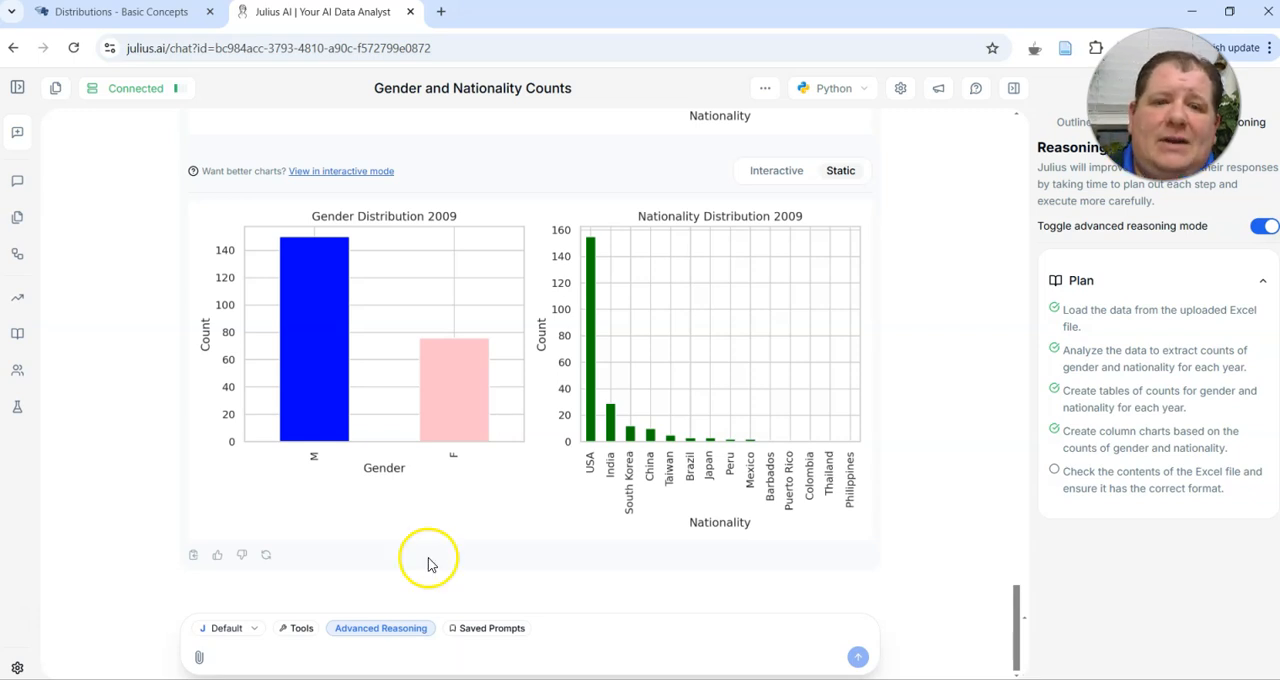
Examine the generated gender and nationality distribution charts for 2008 and 2009
{"action": "scroll", "coordinate": [366, 358], "scroll_direction": "up", "scroll_amount": 4}
{"action": "scroll", "coordinate": [366, 362], "scroll_direction": "up", "scroll_amount": 1}
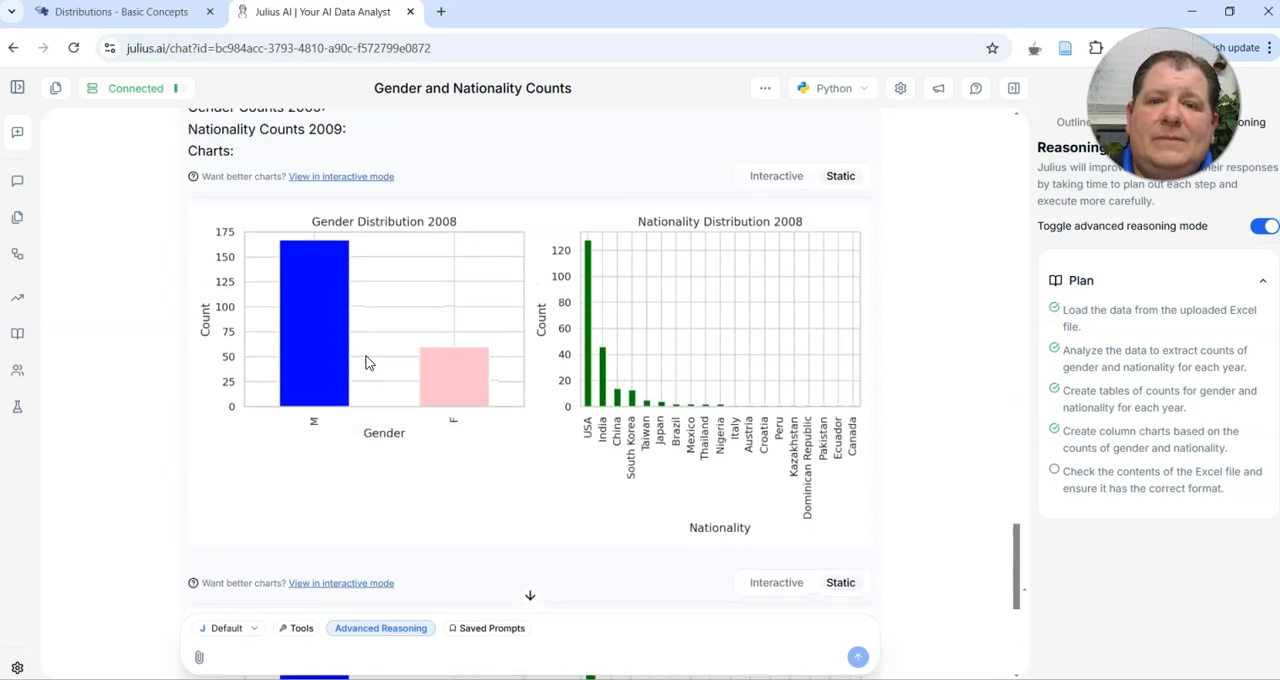
{"action": "scroll", "coordinate": [366, 357], "scroll_direction": "up", "scroll_amount": 2}
{"action": "scroll", "coordinate": [366, 357], "scroll_direction": "down", "scroll_amount": 3}
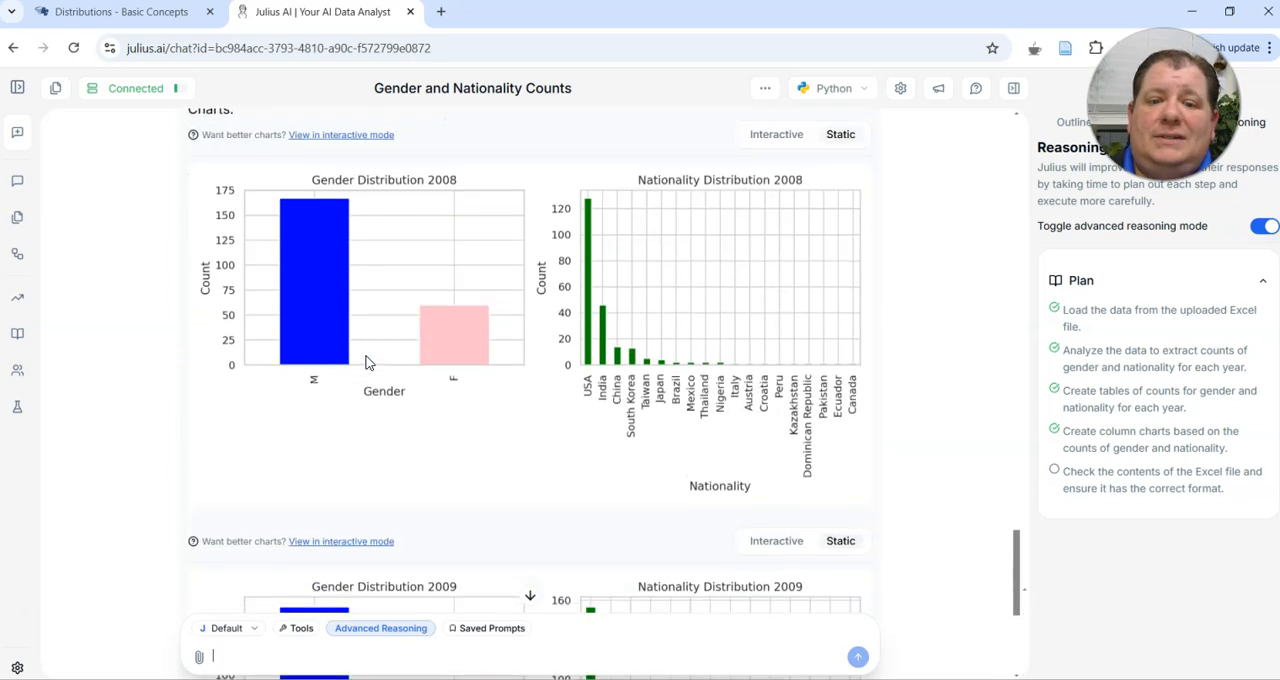
{"action": "scroll", "coordinate": [410, 280], "scroll_direction": "down", "scroll_amount": 1}
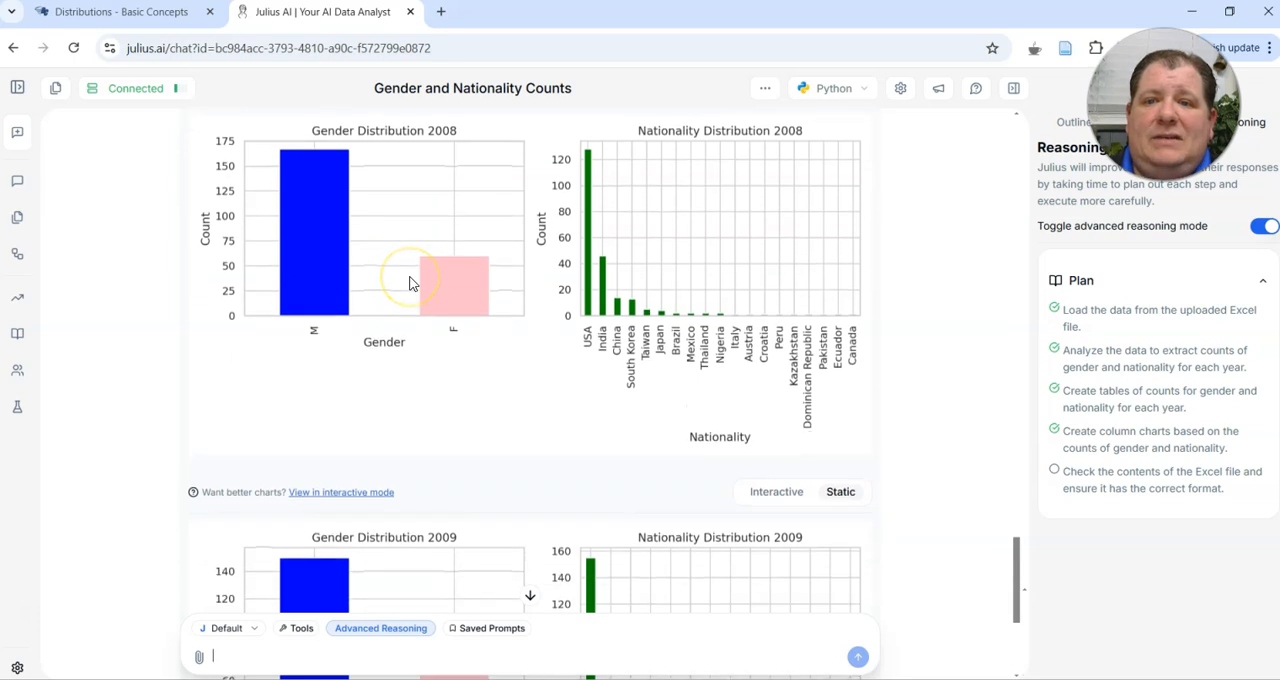
{"action": "scroll", "coordinate": [409, 283], "scroll_direction": "down", "scroll_amount": 6}
{"action": "left_click", "coordinate": [352, 312]}
{"action": "scroll", "coordinate": [350, 300], "scroll_direction": "up", "scroll_amount": 7}
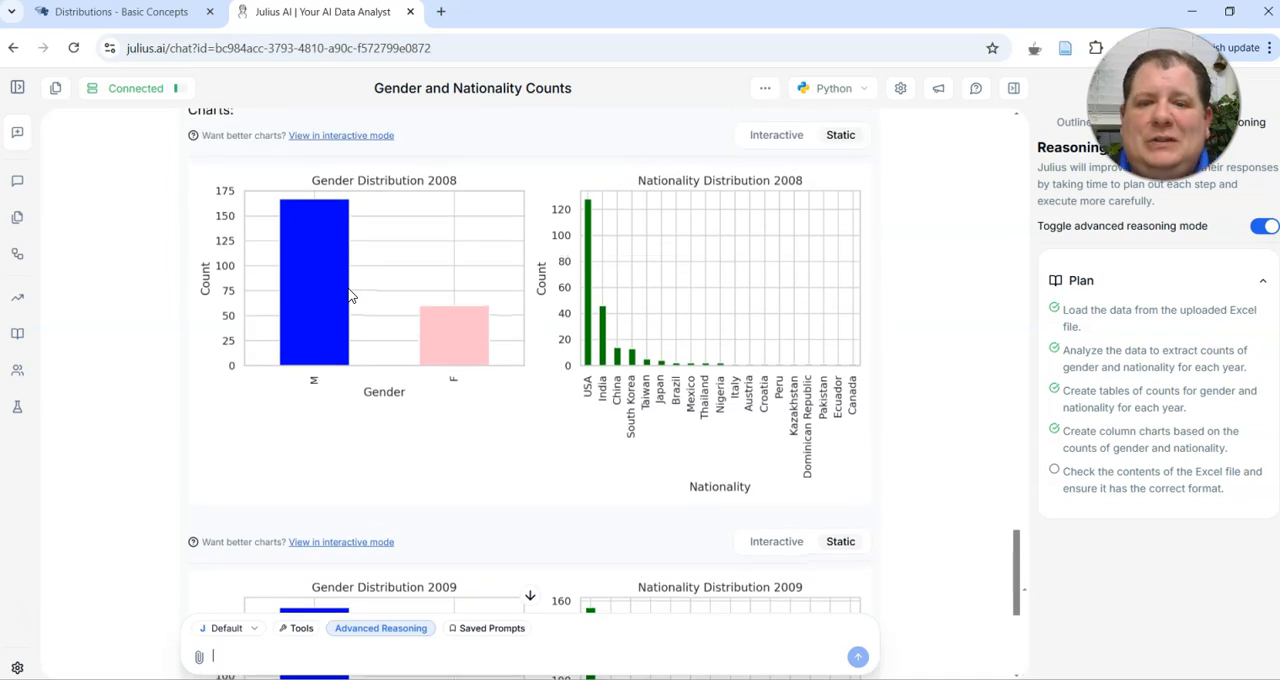
{"action": "scroll", "coordinate": [350, 295], "scroll_direction": "up", "scroll_amount": 1}
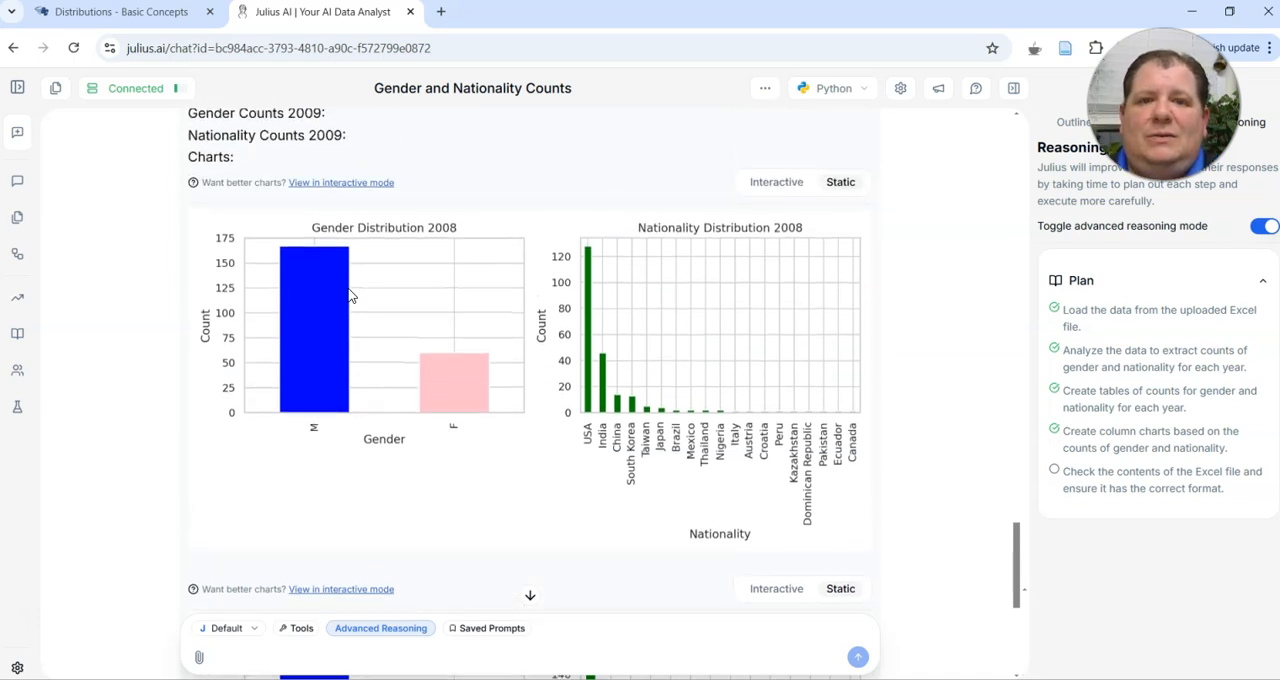
{"action": "scroll", "coordinate": [350, 295], "scroll_direction": "down", "scroll_amount": 1}
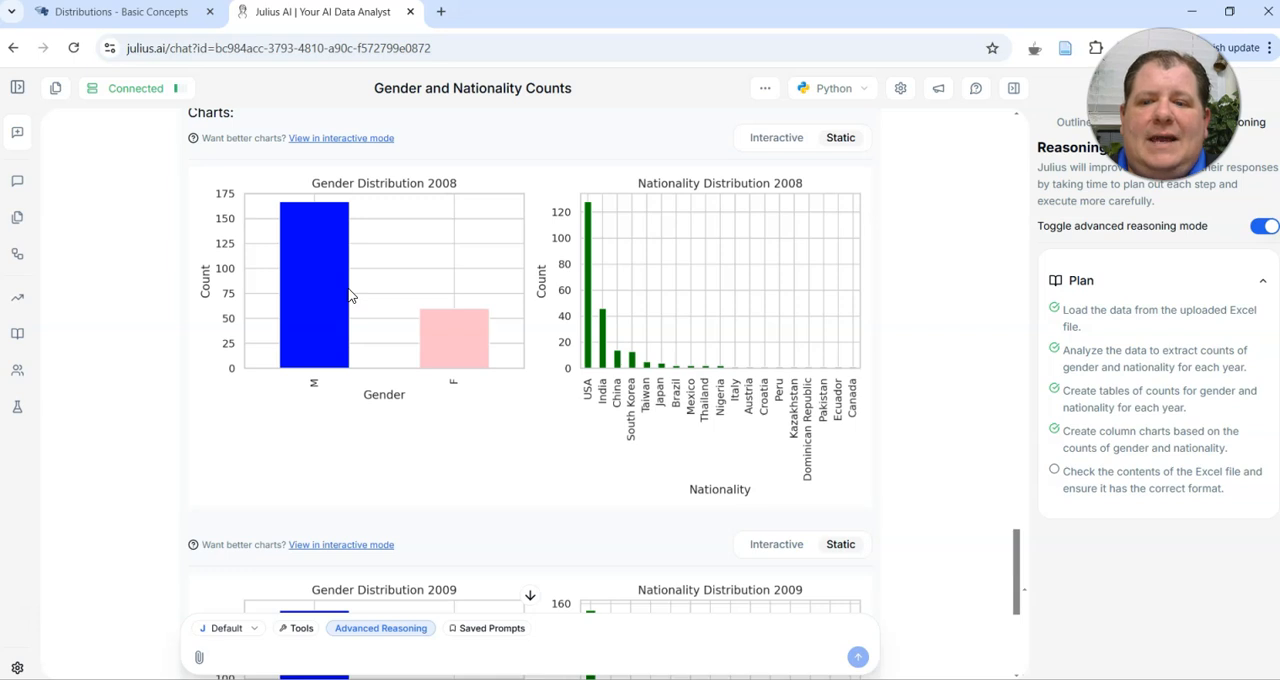
{"action": "scroll", "coordinate": [350, 295], "scroll_direction": "down", "scroll_amount": 2}
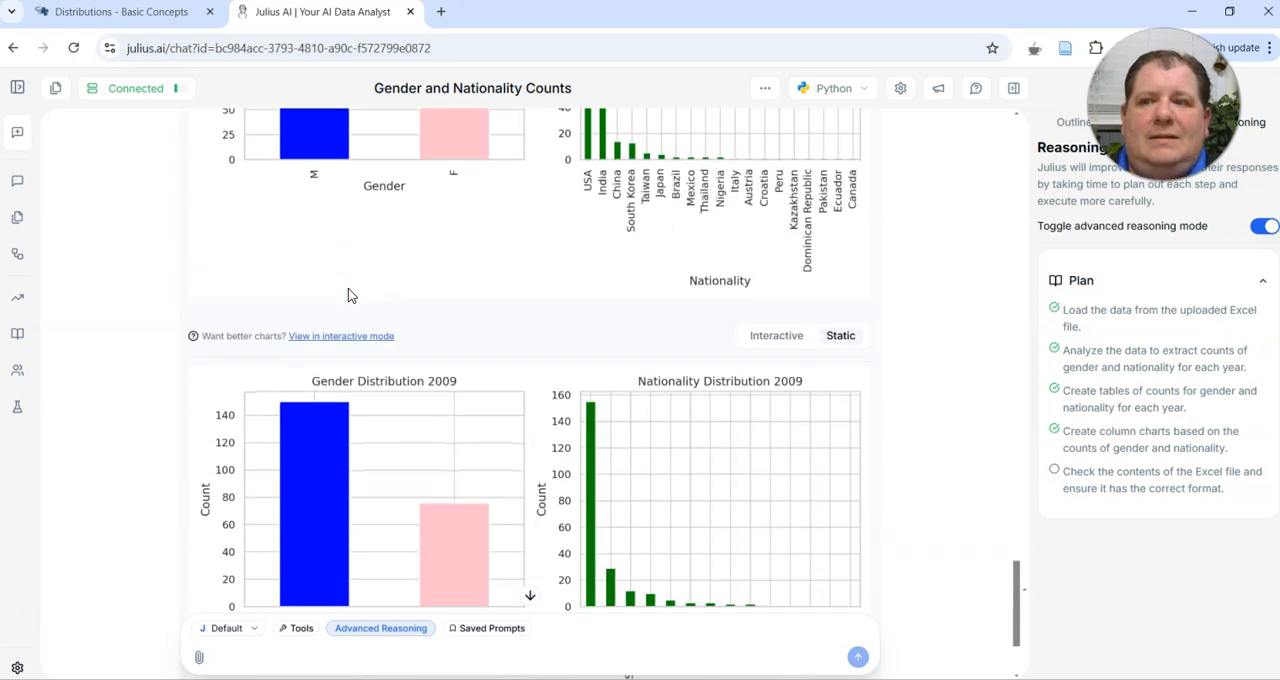
{"action": "scroll", "coordinate": [350, 295], "scroll_direction": "down", "scroll_amount": 2}
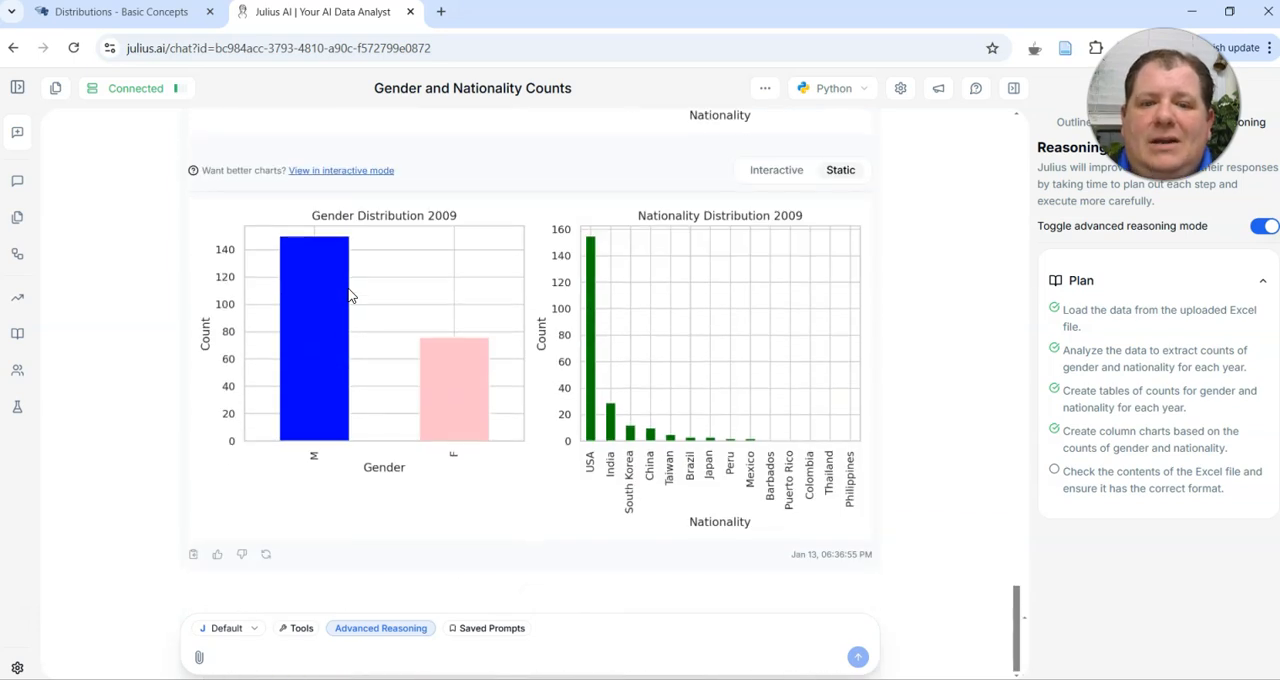
Check the Problem 1 questions on the assignment page, and return to the Julius AI results
{"action": "left_click", "coordinate": [100, 17]}
{"action": "left_click", "coordinate": [594, 466]}
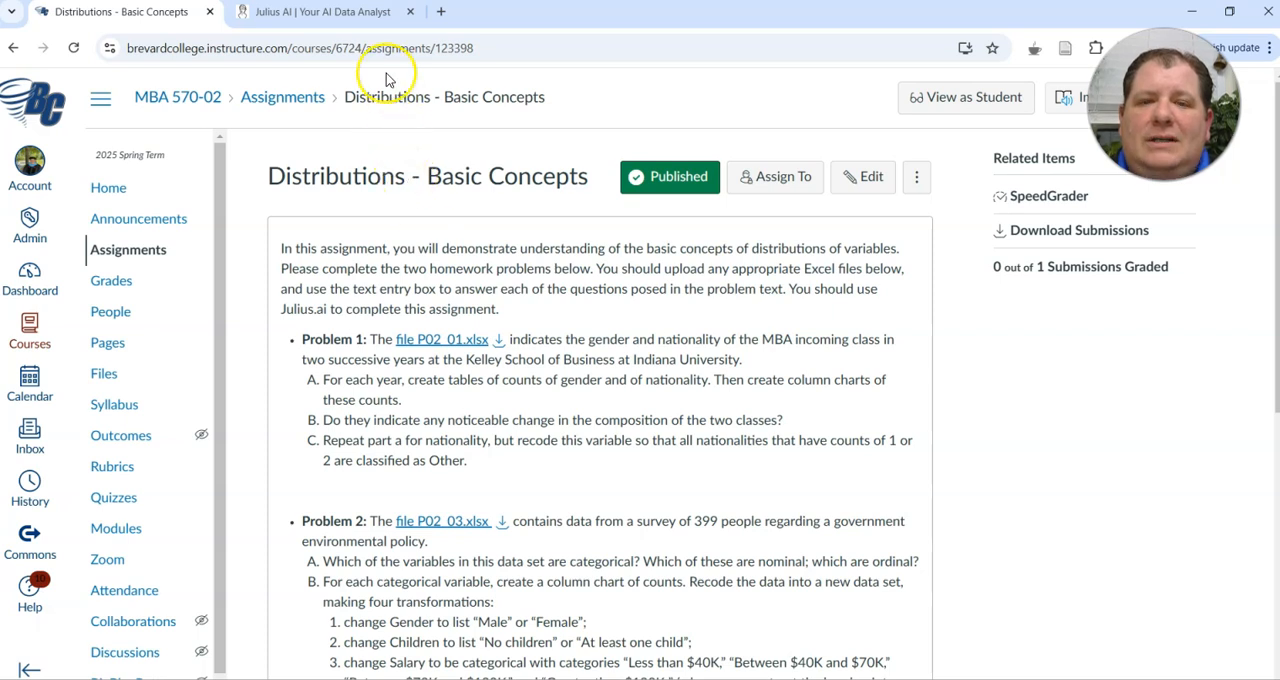
{"action": "left_click", "coordinate": [330, 12]}
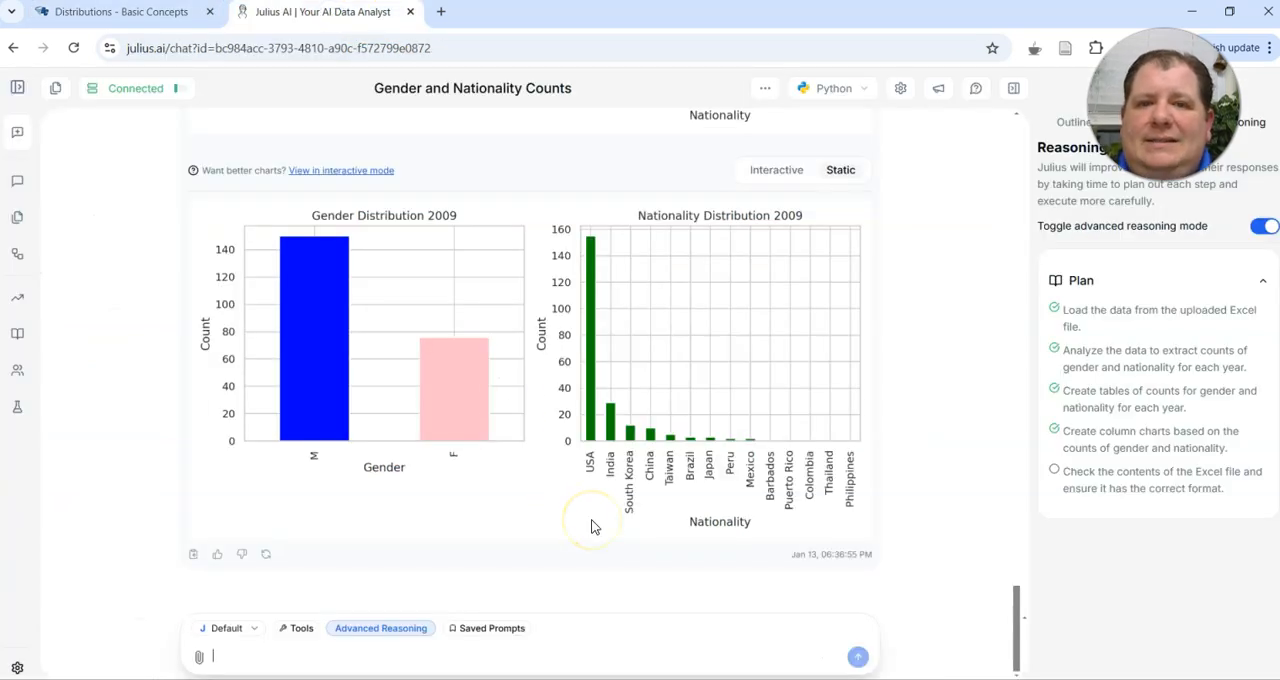
View the output tables for the 2008 gender counts, 2008 nationality counts and 2009 gender counts one after another
{"action": "scroll", "coordinate": [591, 527], "scroll_direction": "up", "scroll_amount": 10}
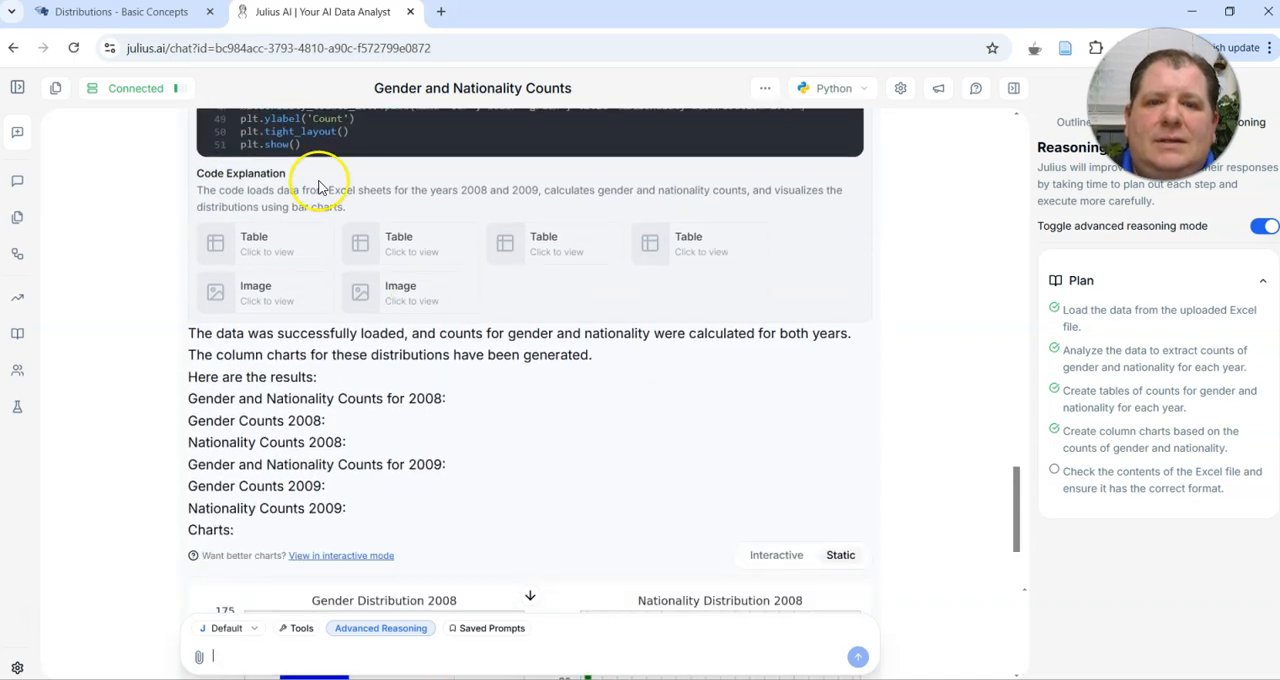
{"action": "left_click", "coordinate": [252, 238]}
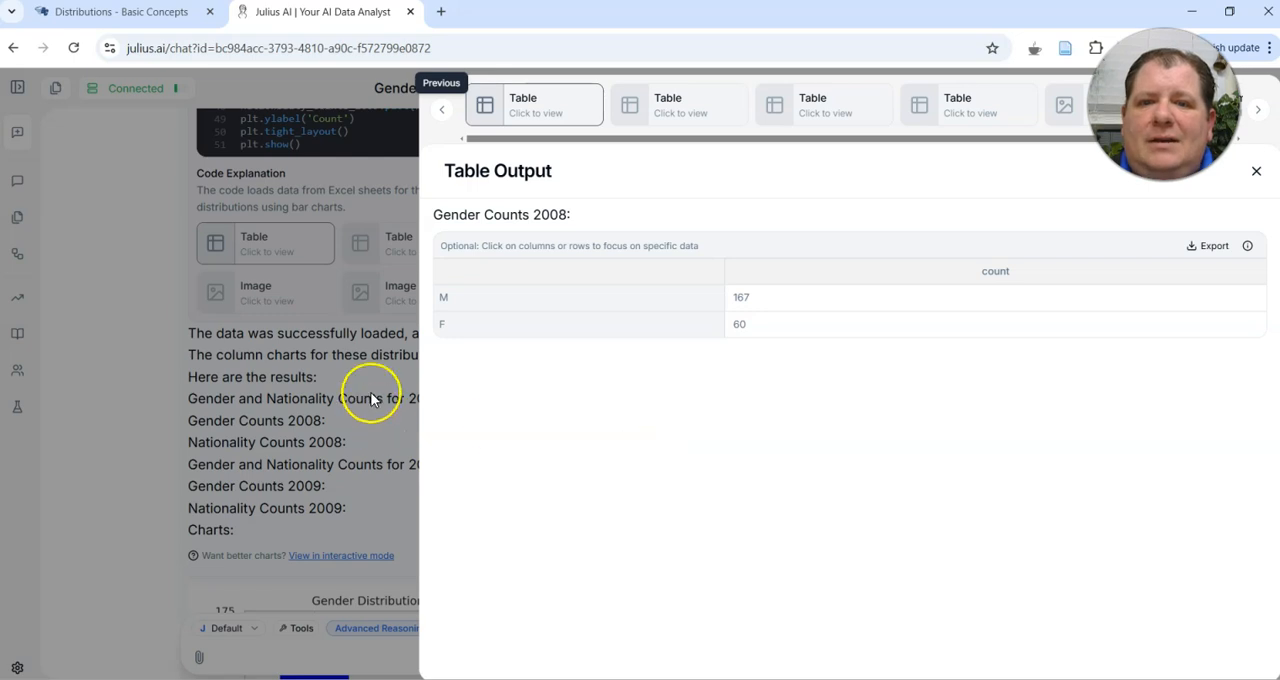
{"action": "left_click", "coordinate": [288, 360]}
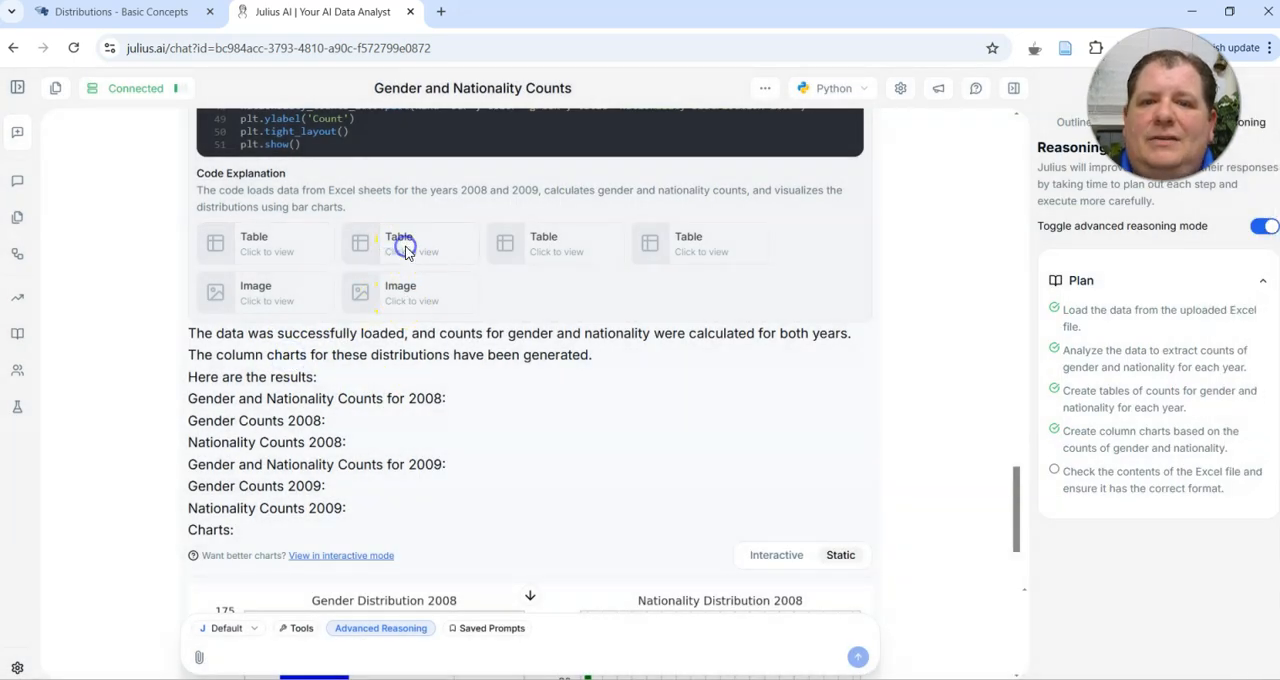
{"action": "left_click", "coordinate": [400, 248]}
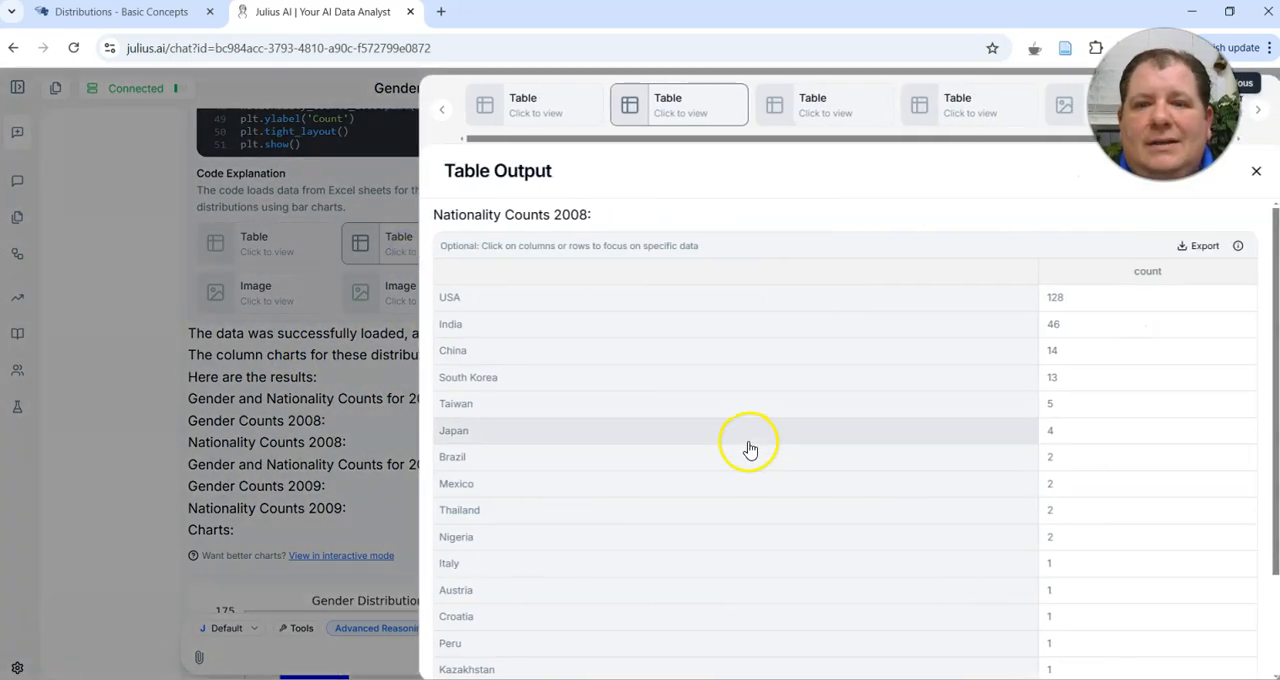
{"action": "left_click", "coordinate": [343, 380]}
{"action": "left_click", "coordinate": [557, 245]}
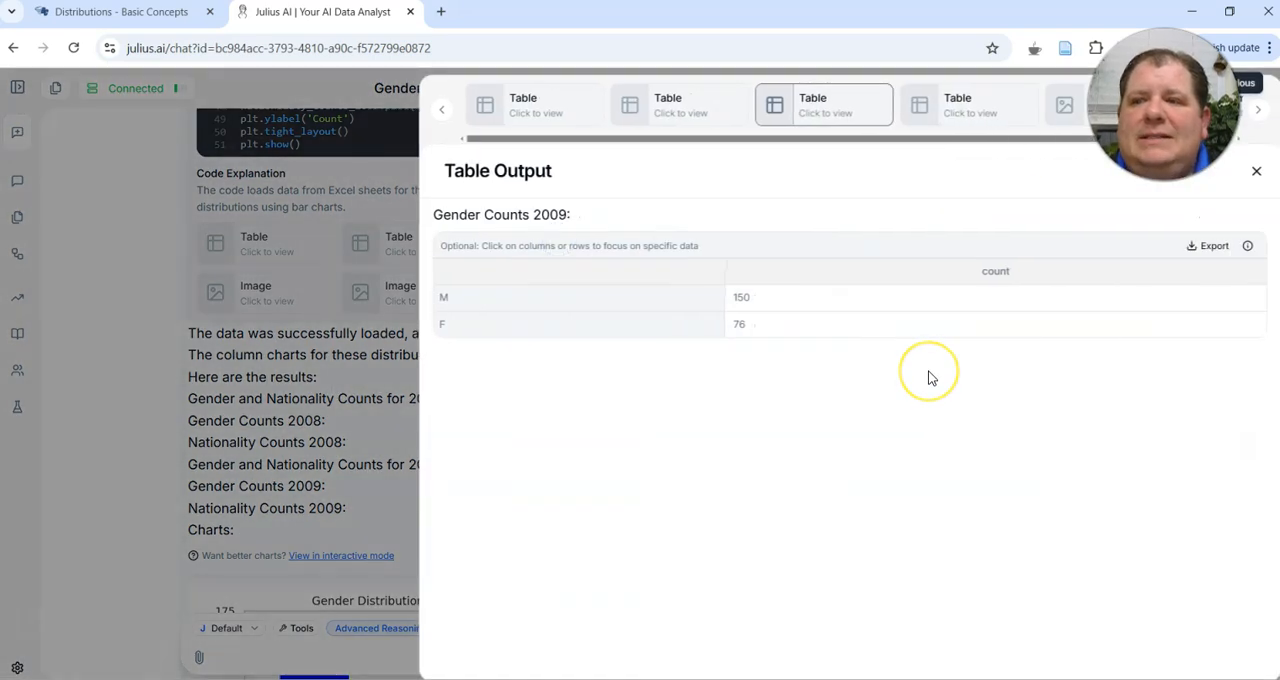
{"action": "left_click", "coordinate": [335, 405]}
Compare the 2008 and 2009 gender and nationality charts, consulting Problem 1 on the assignment page about changes between the classes
{"action": "scroll", "coordinate": [560, 588], "scroll_direction": "down", "scroll_amount": 4}
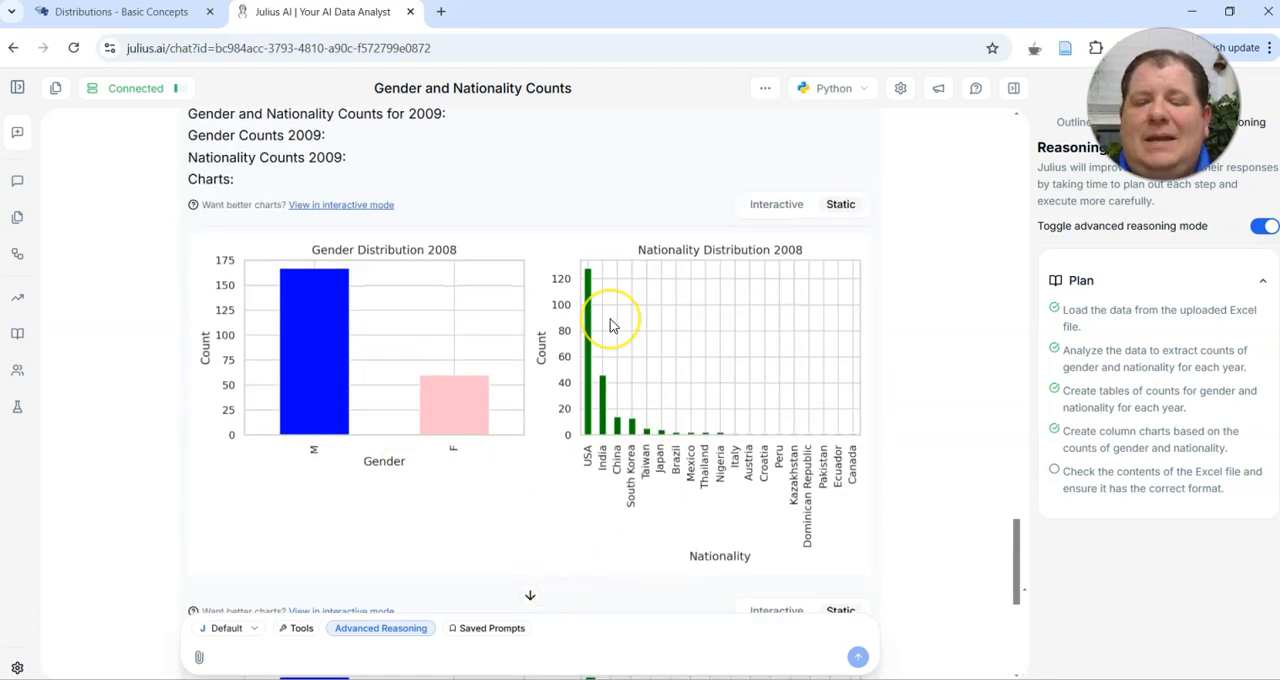
{"action": "scroll", "coordinate": [610, 320], "scroll_direction": "down", "scroll_amount": 1}
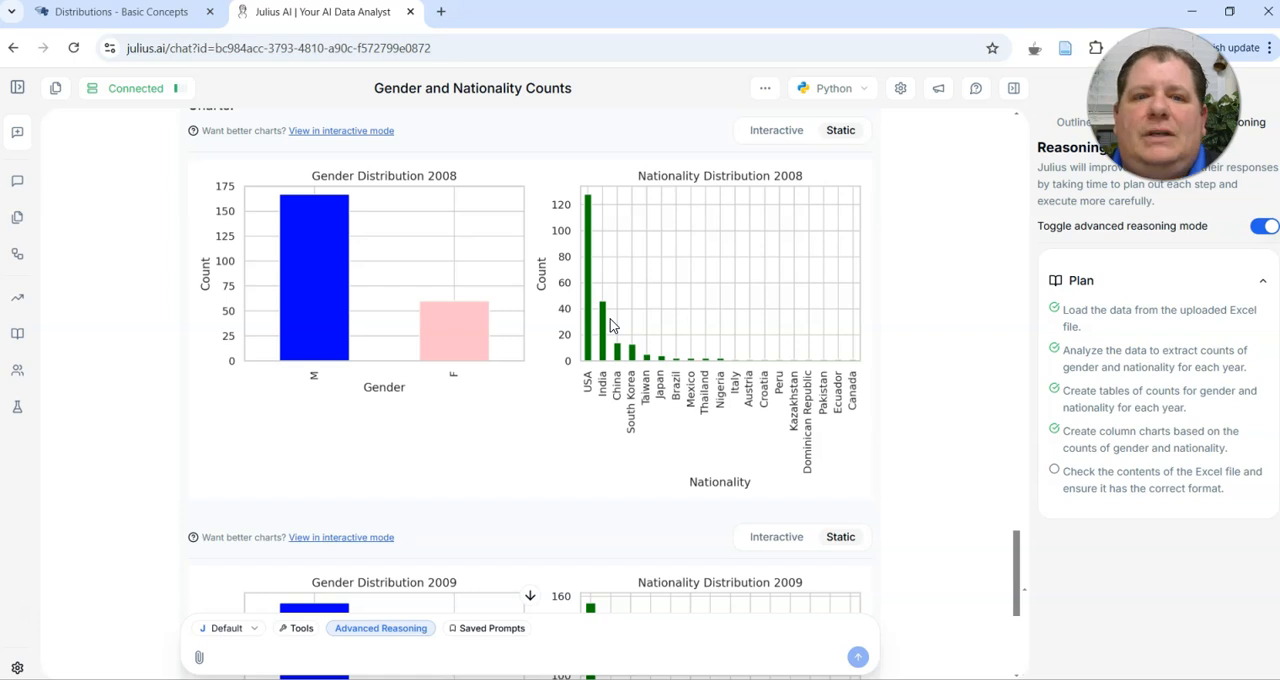
{"action": "scroll", "coordinate": [612, 325], "scroll_direction": "down", "scroll_amount": 4}
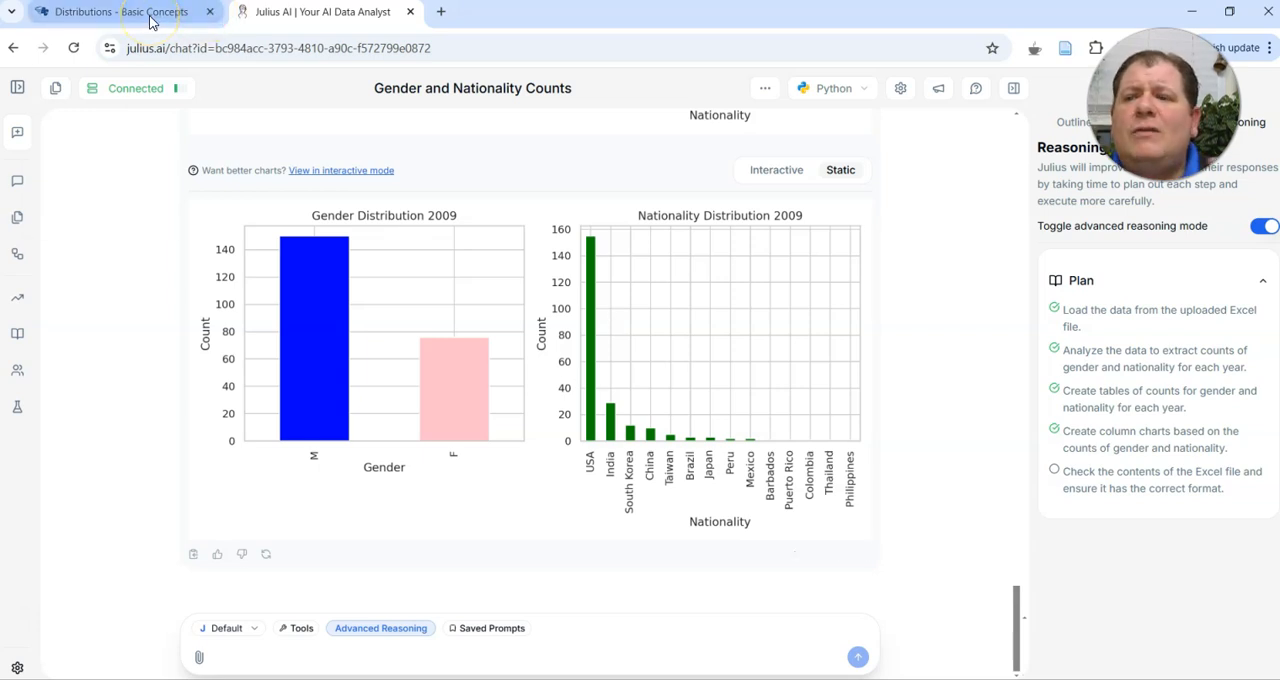
{"action": "mouse_move", "coordinate": [152, 22]}
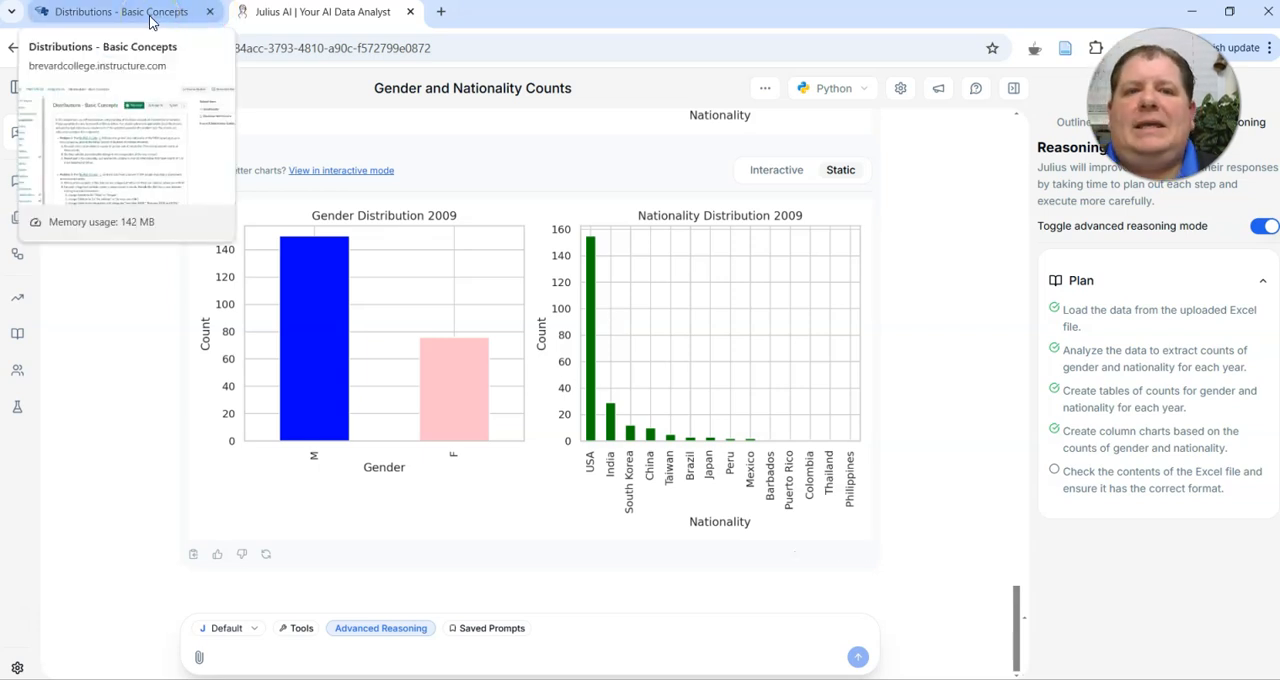
{"action": "left_click", "coordinate": [150, 22]}
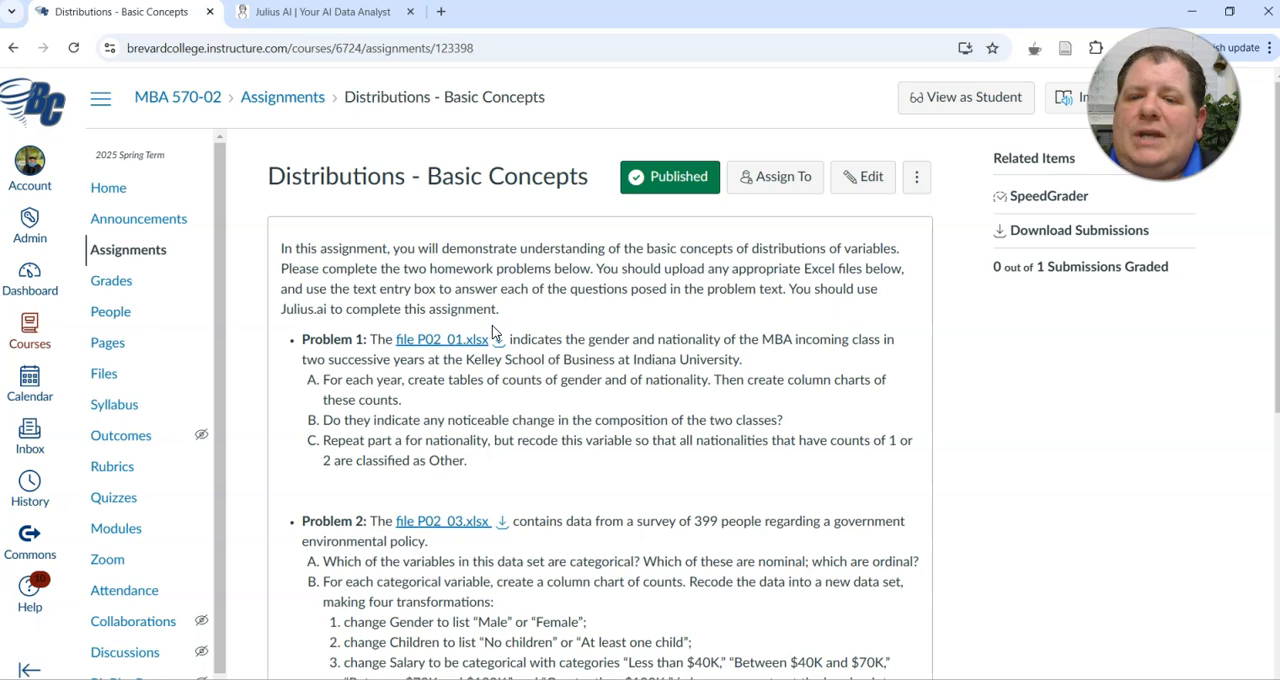
{"action": "left_click", "coordinate": [366, 18]}
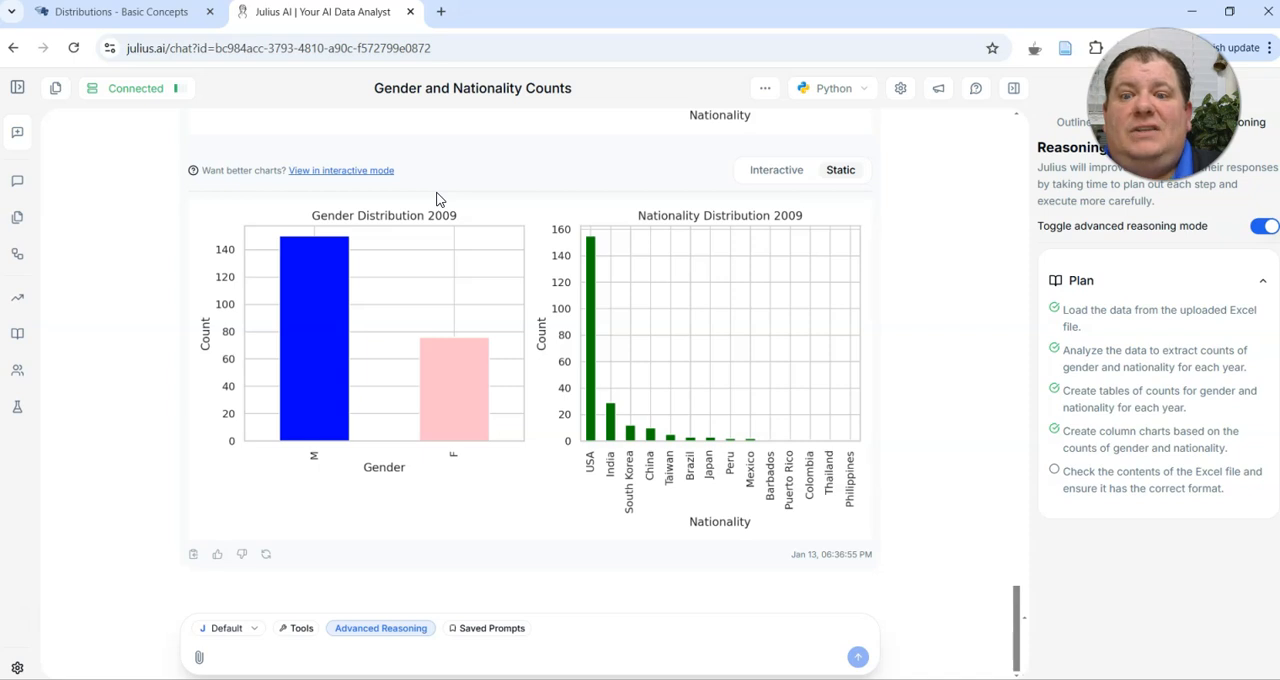
{"action": "scroll", "coordinate": [436, 199], "scroll_direction": "up", "scroll_amount": 3}
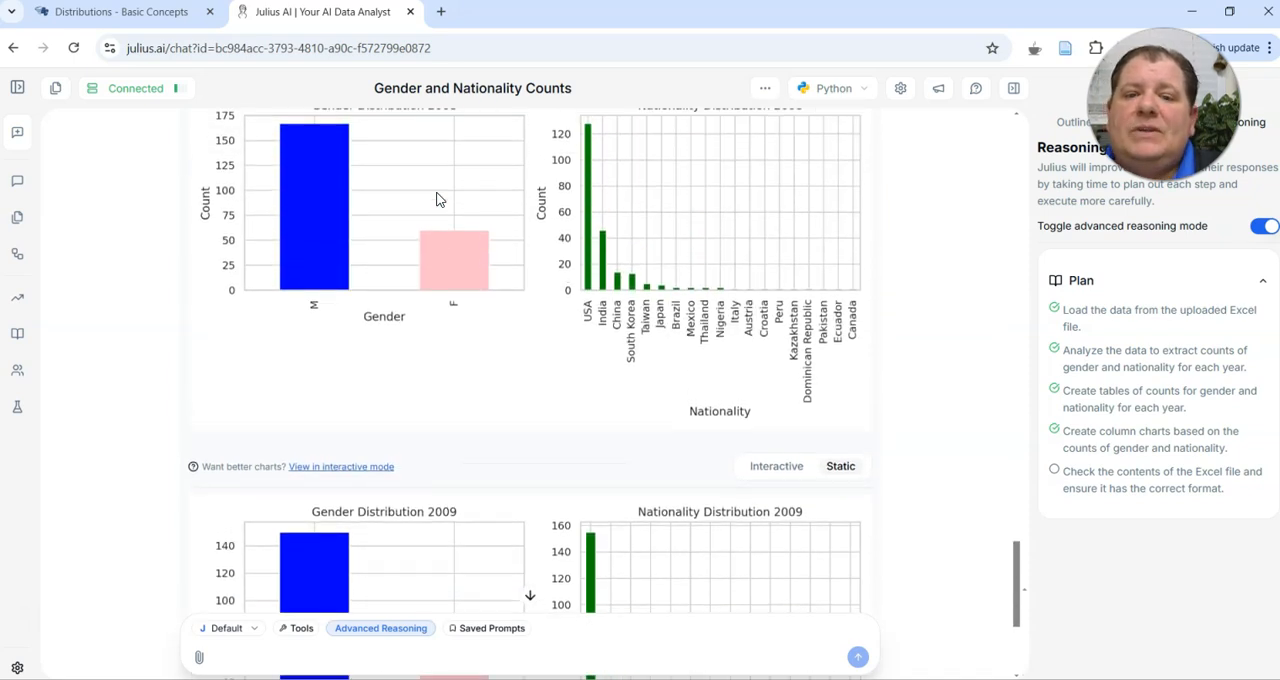
{"action": "scroll", "coordinate": [436, 199], "scroll_direction": "down", "scroll_amount": 3}
{"action": "scroll", "coordinate": [436, 199], "scroll_direction": "up", "scroll_amount": 1}
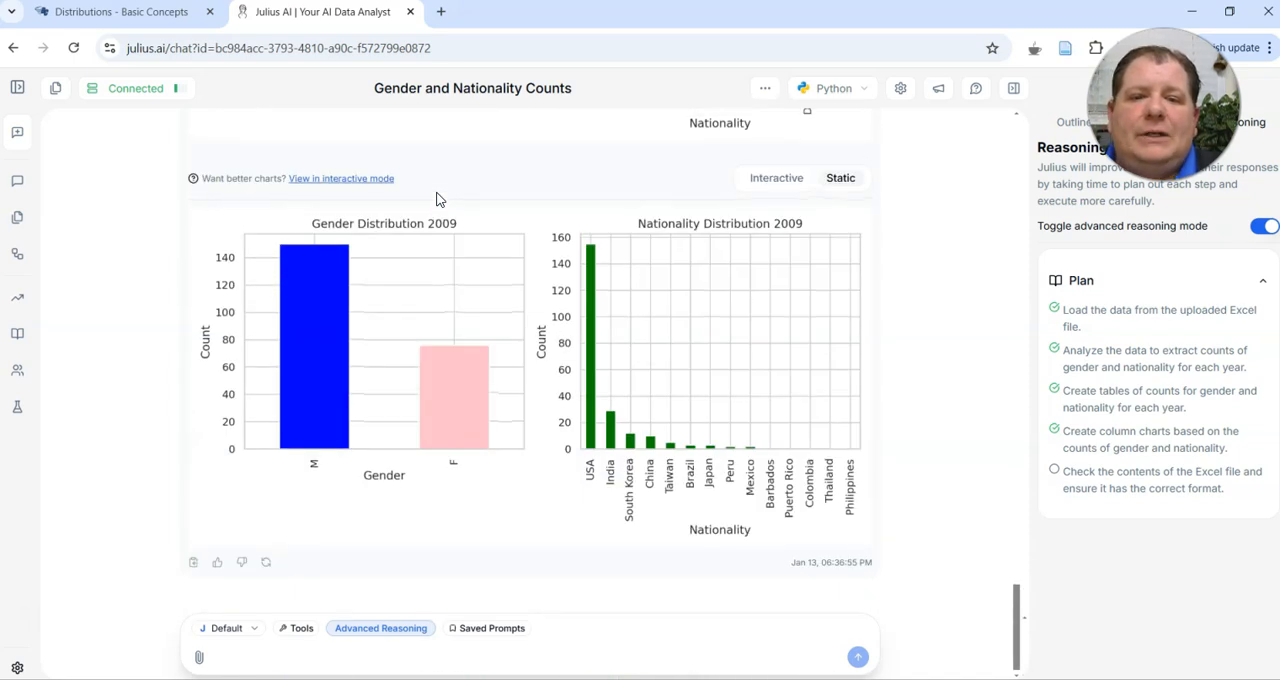
{"action": "scroll", "coordinate": [436, 199], "scroll_direction": "up", "scroll_amount": 5}
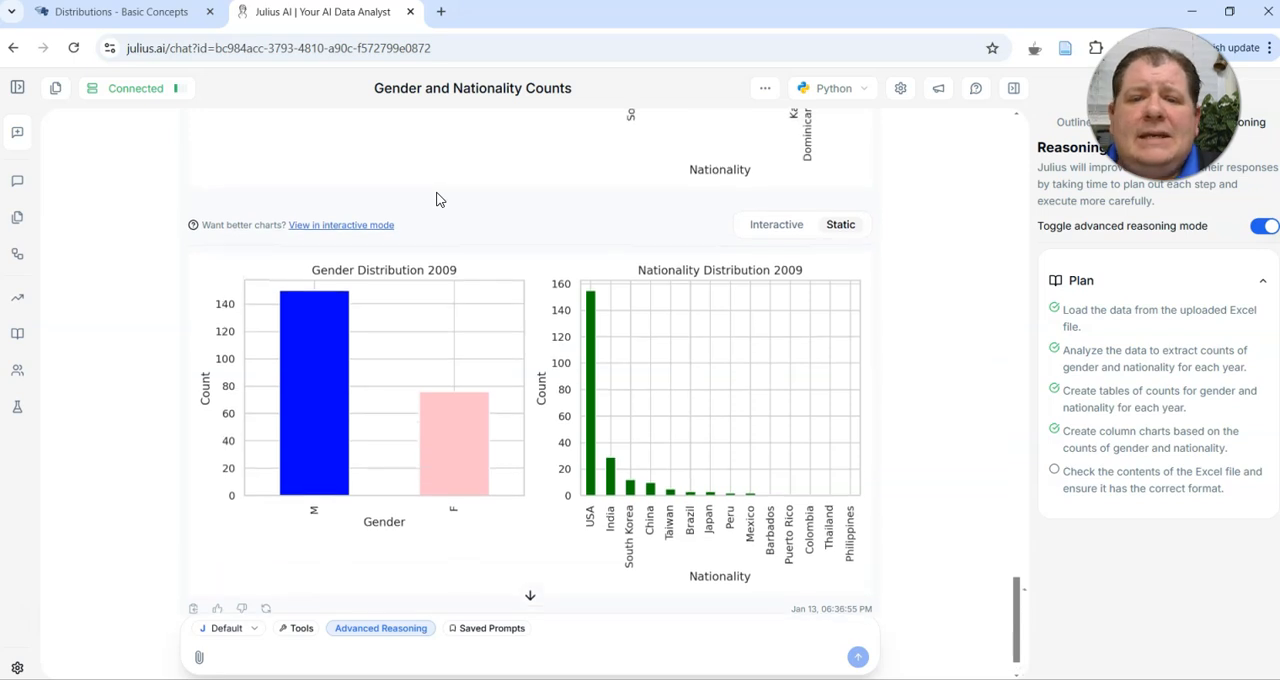
Look over the 2008 gender and nationality charts against the 2009 ones for differences in class composition
{"action": "scroll", "coordinate": [436, 199], "scroll_direction": "down", "scroll_amount": 1}
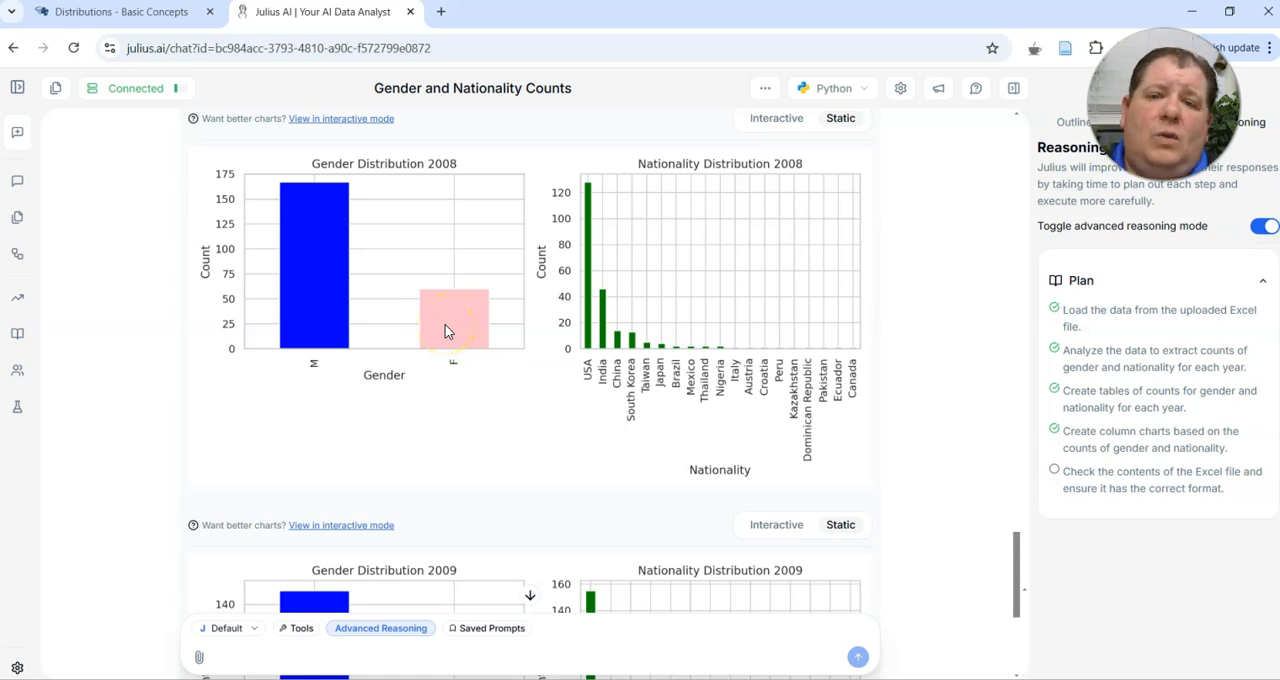
{"action": "scroll", "coordinate": [446, 331], "scroll_direction": "down", "scroll_amount": 2}
{"action": "scroll", "coordinate": [446, 331], "scroll_direction": "up", "scroll_amount": 1}
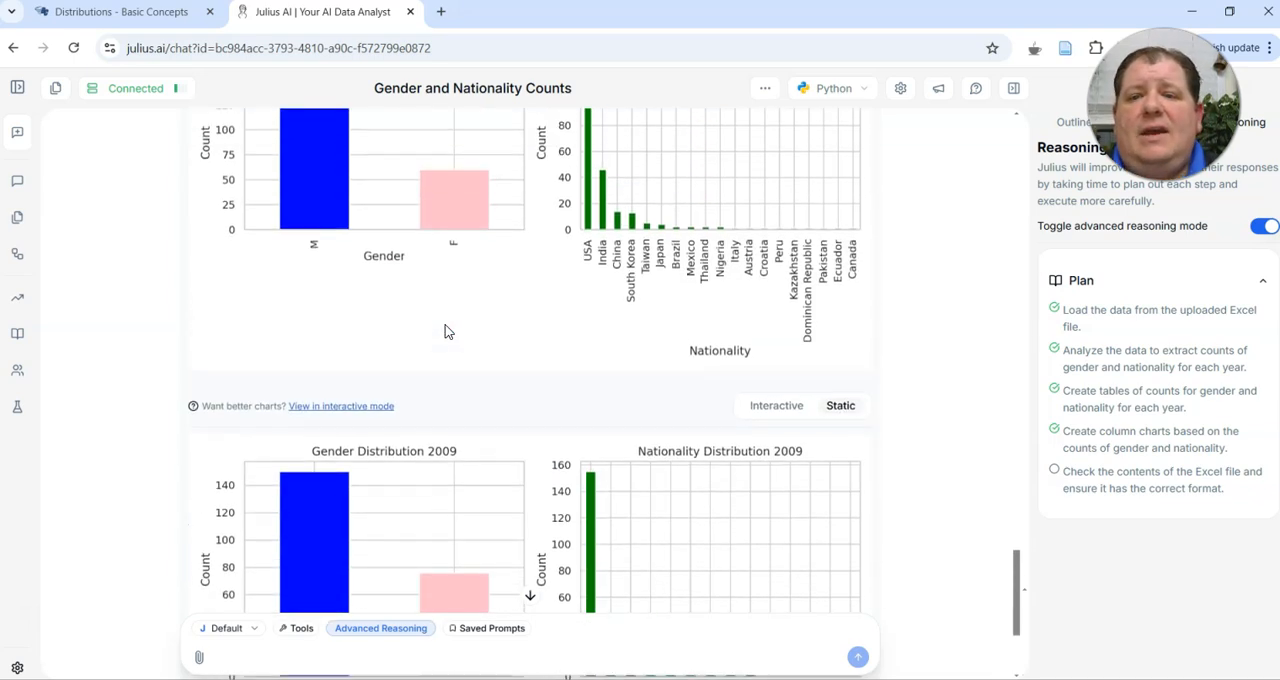
{"action": "scroll", "coordinate": [447, 331], "scroll_direction": "up", "scroll_amount": 1}
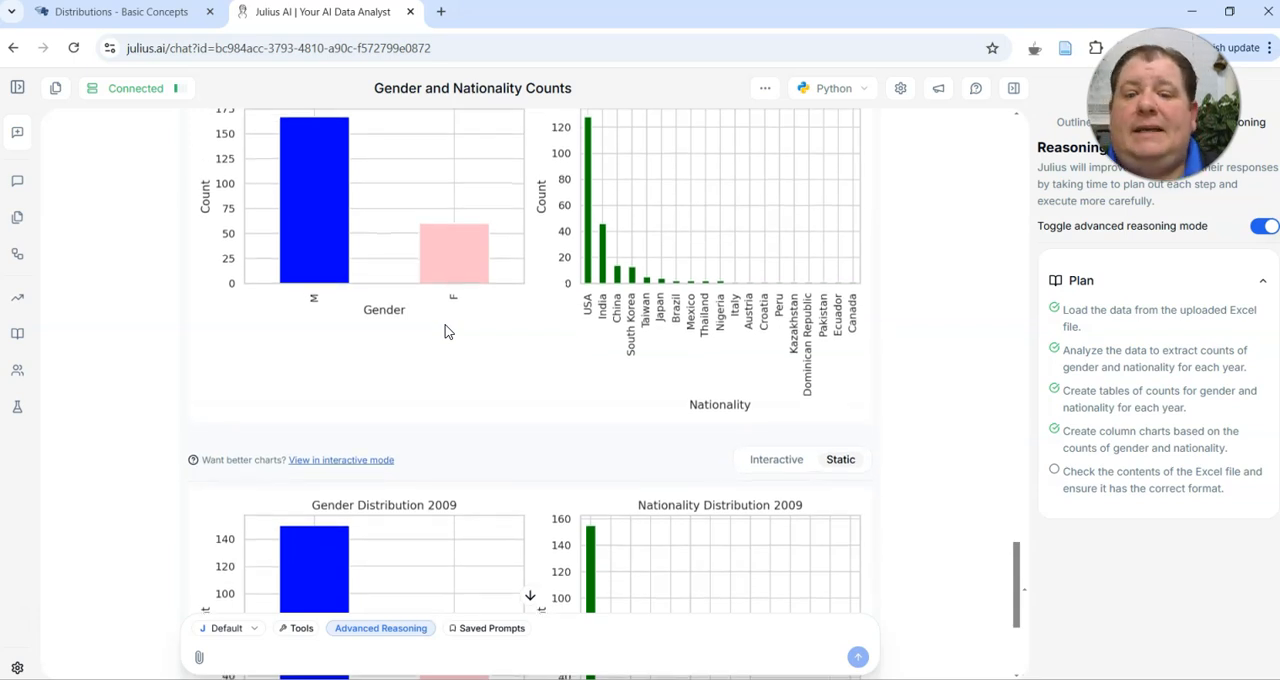
{"action": "scroll", "coordinate": [445, 331], "scroll_direction": "down", "scroll_amount": 3}
Ask Julius AI whether there is a statistically significant difference in gender distribution between 2008 and 2009
{"action": "left_click", "coordinate": [270, 655]}
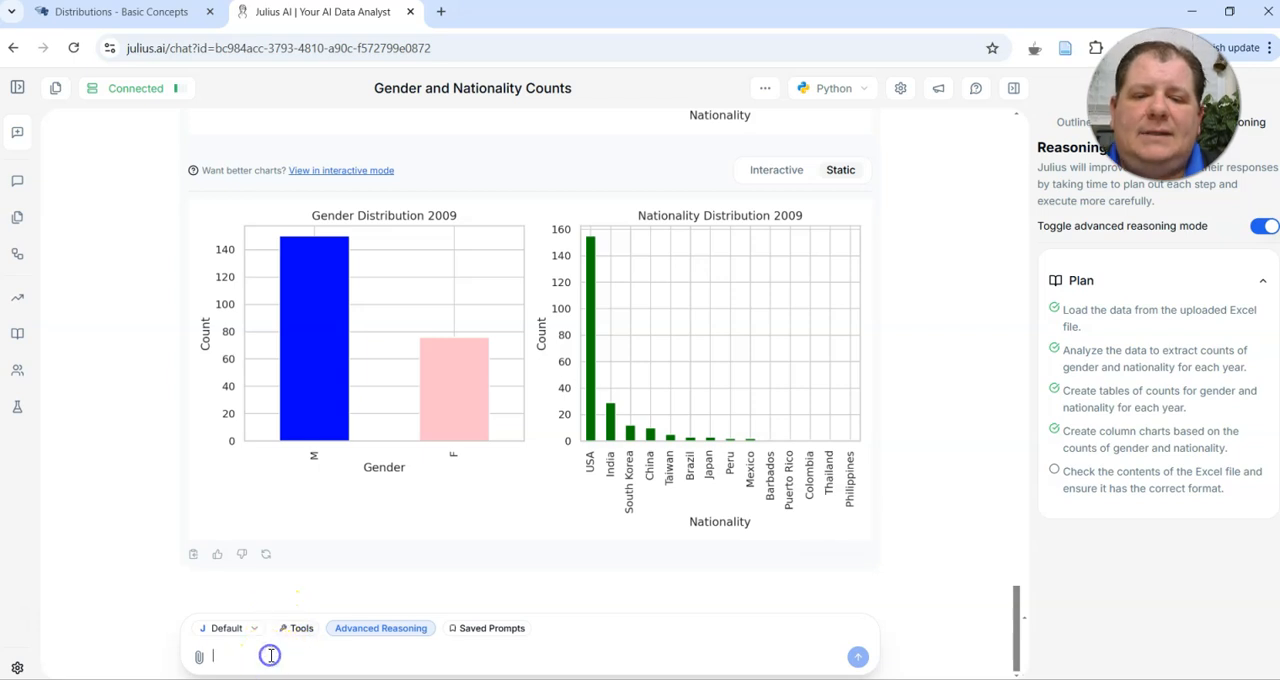
{"action": "type", "text": "is there a statistically significant "}
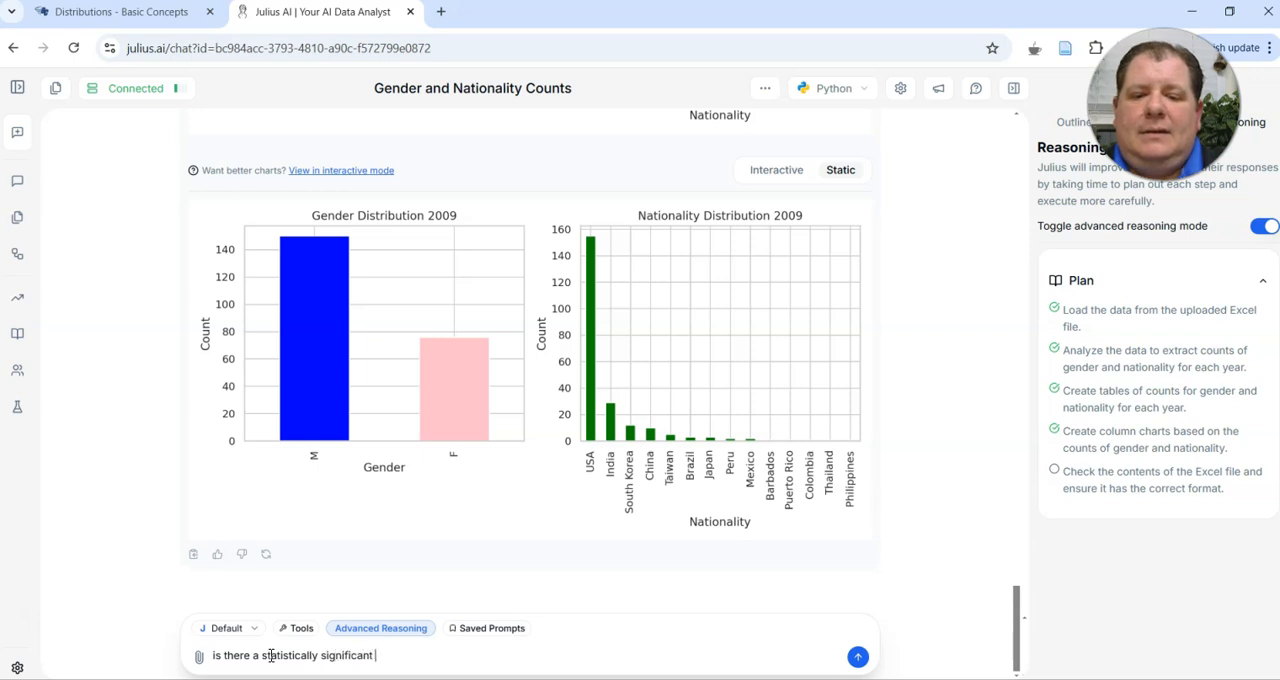
{"action": "type", "text": "difference in gender"}
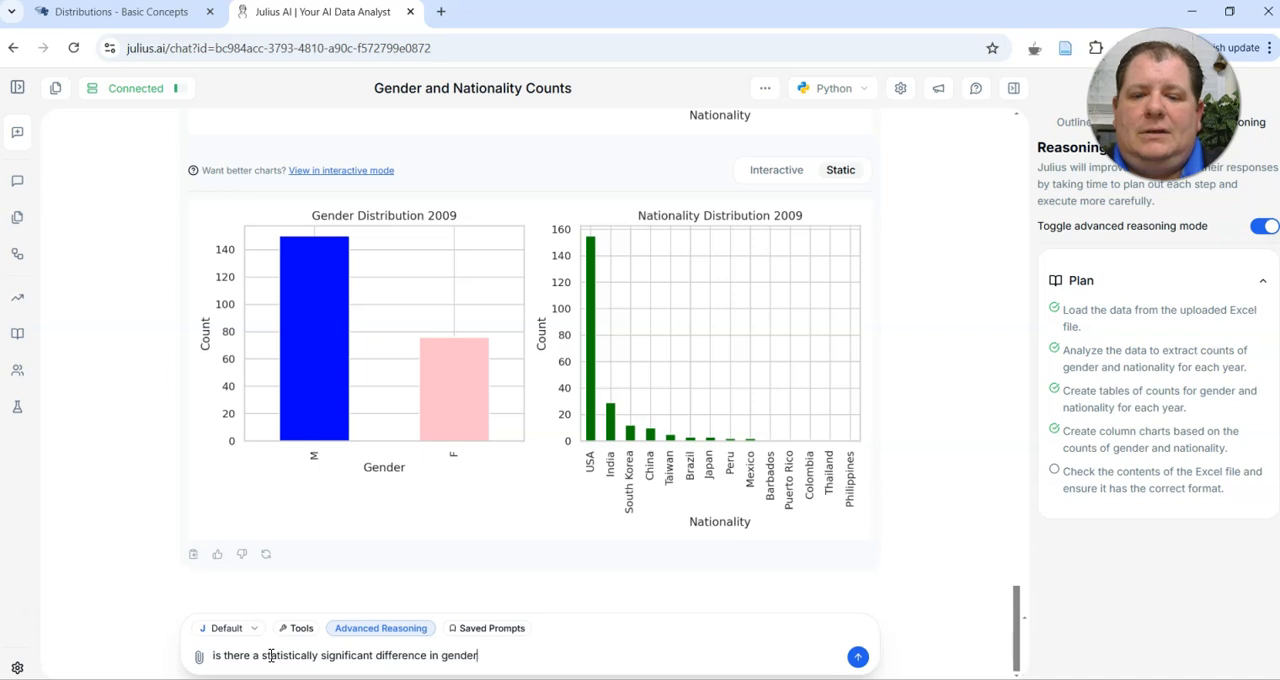
{"action": "type", "text": " disbribution "}
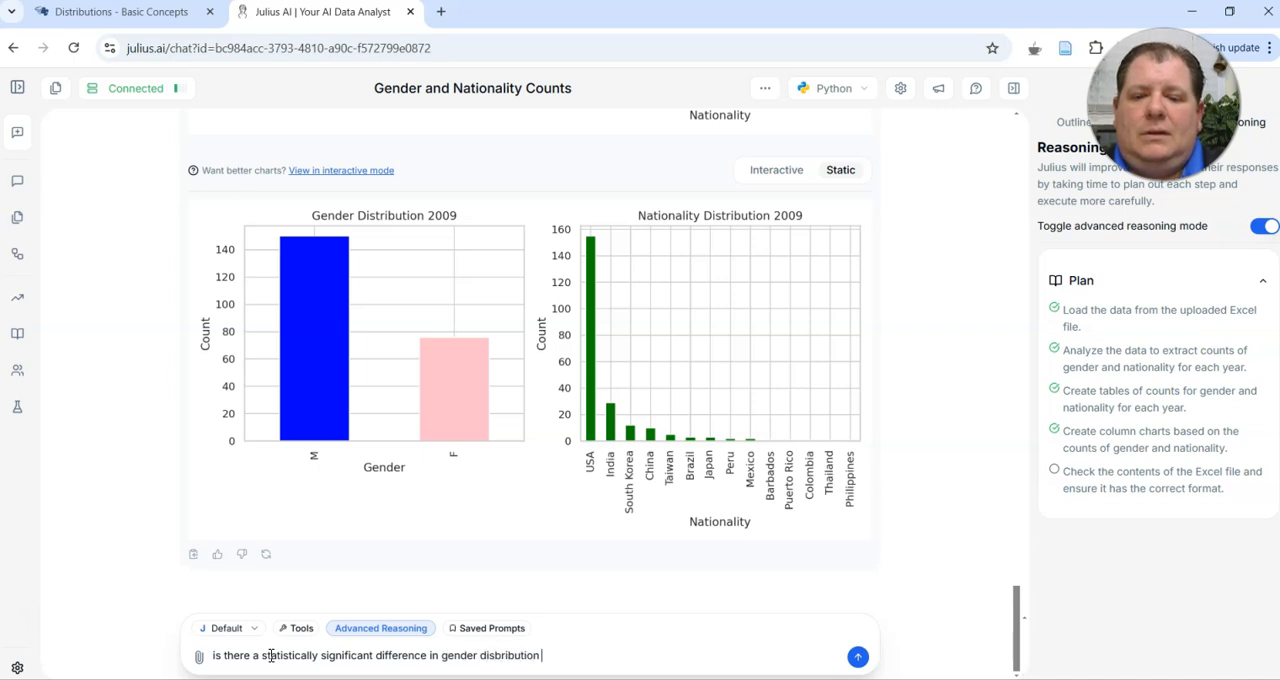
{"action": "type", "text": "between"}
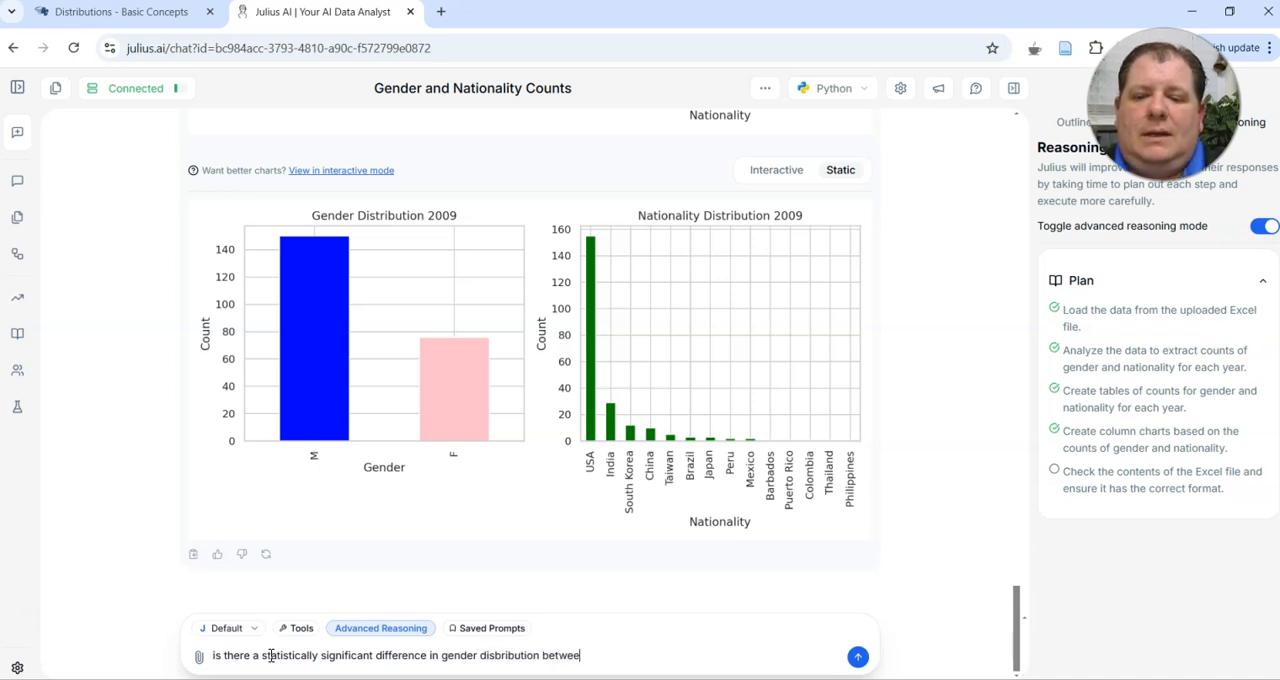
{"action": "type", "text": "200"}
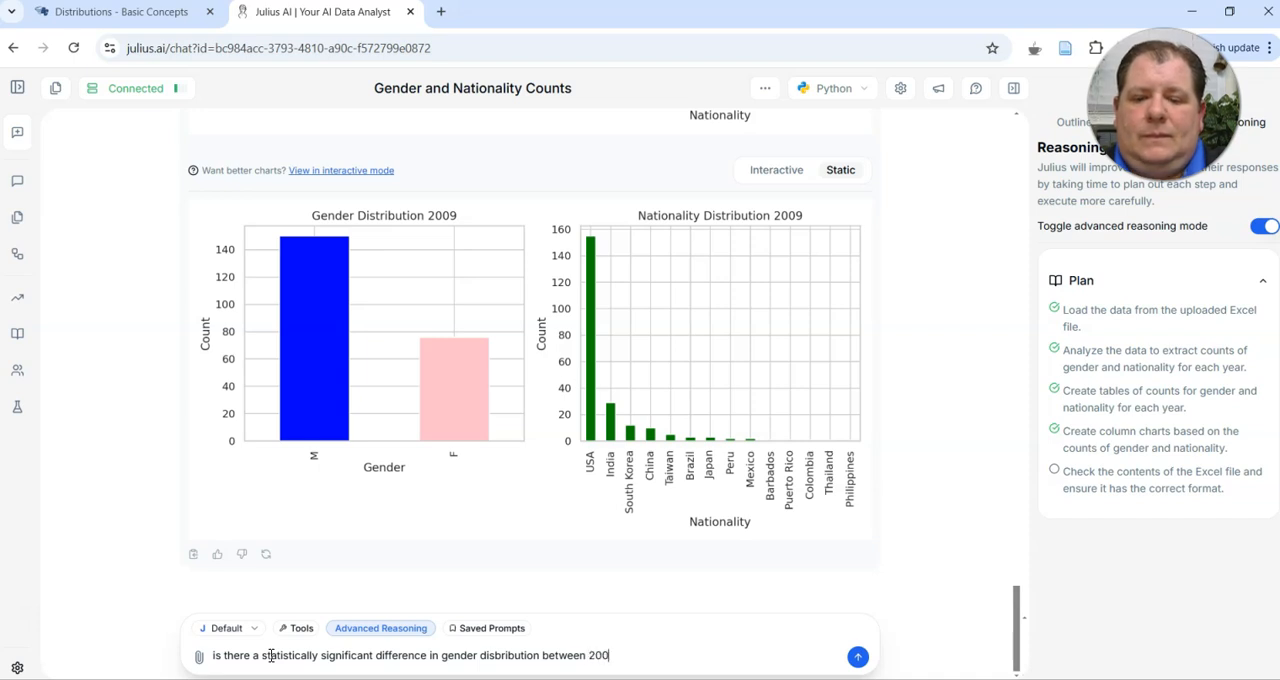
{"action": "type", "text": "8 and 2009"}
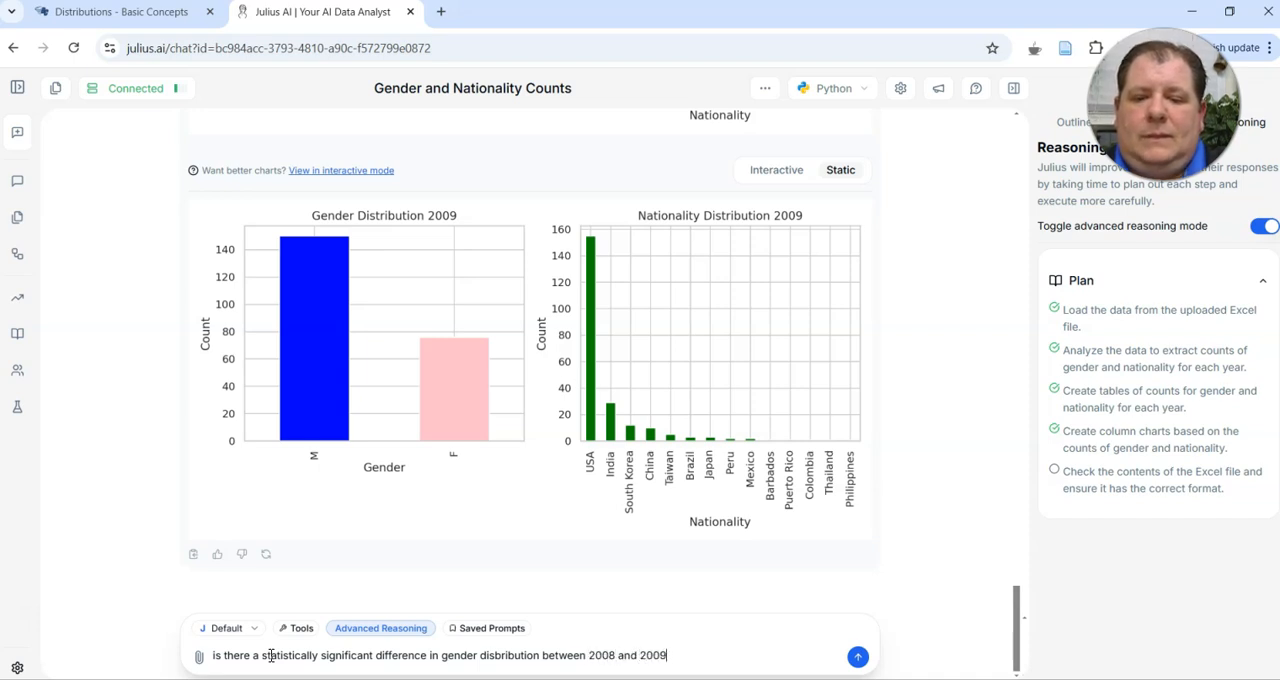
{"action": "key", "text": "Return"}
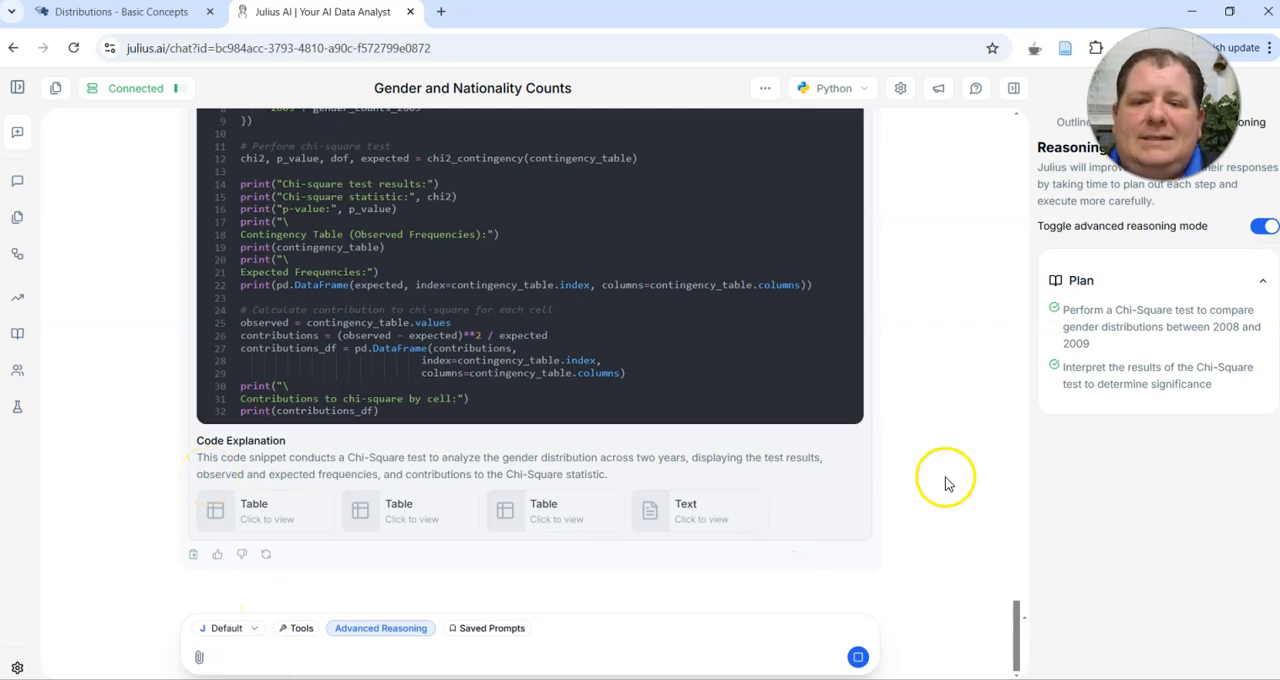
View the observed-frequencies contingency table, and review the chi-square results and conclusion alongside the earlier distribution charts
{"action": "left_click", "coordinate": [278, 518]}
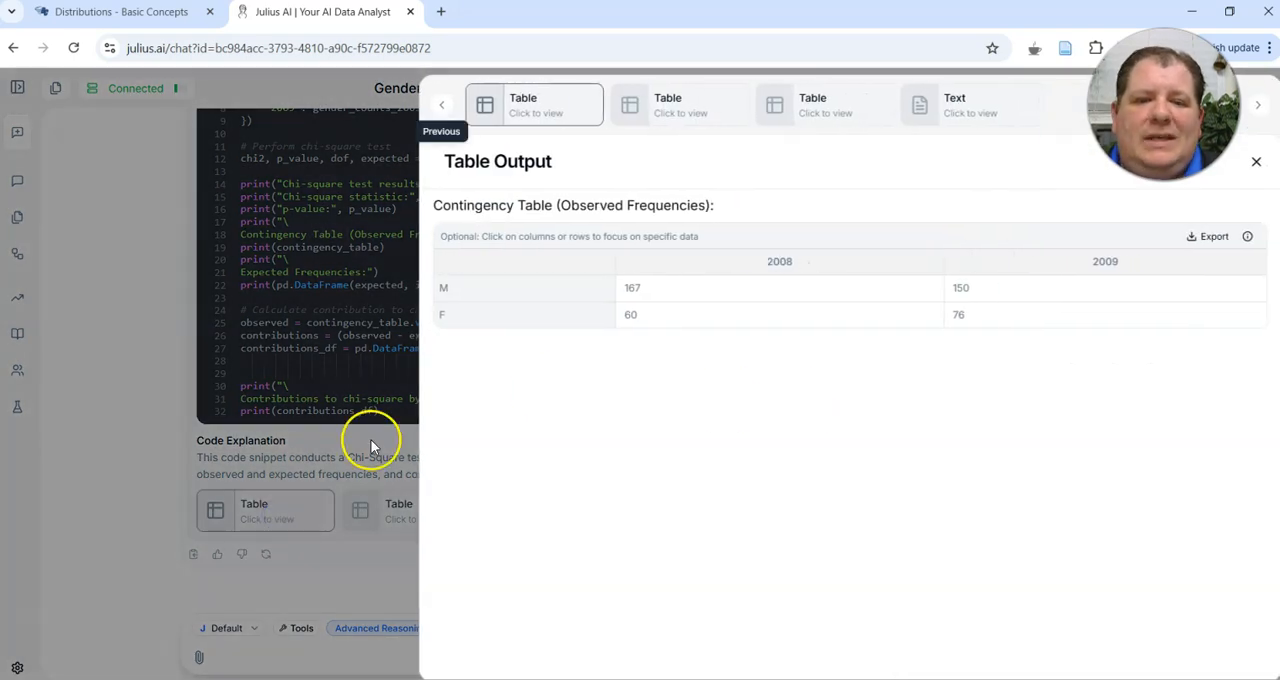
{"action": "left_click", "coordinate": [173, 445]}
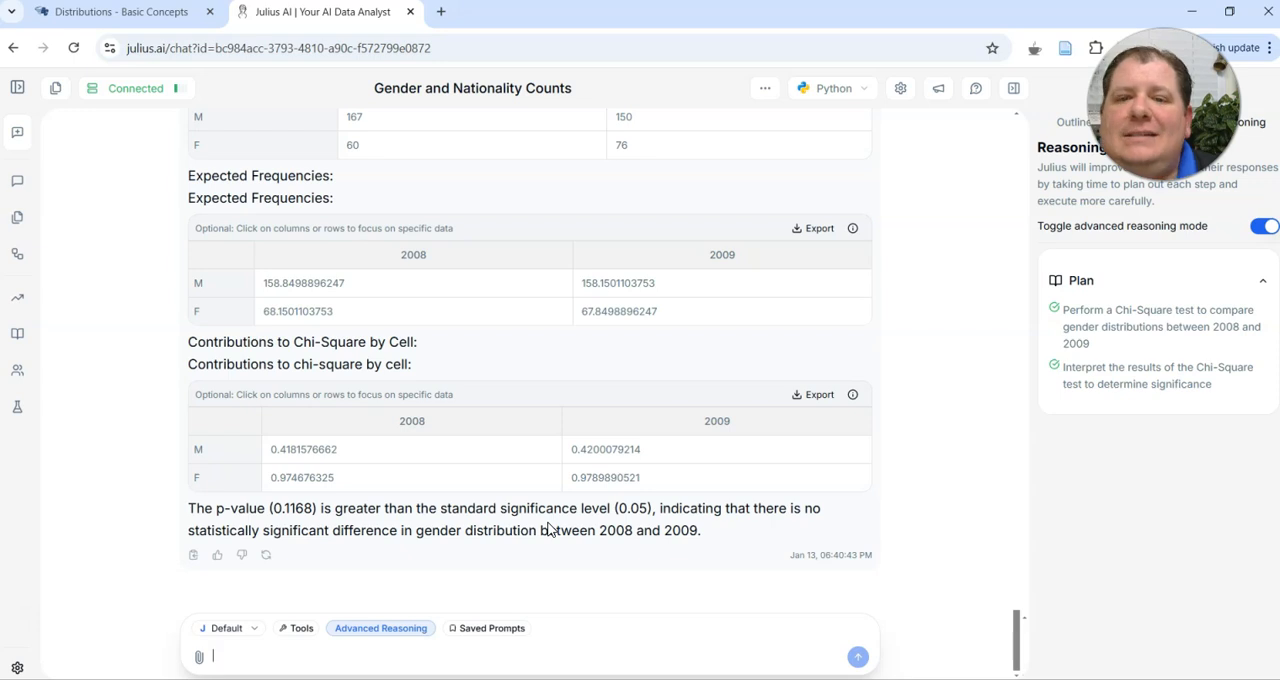
{"action": "scroll", "coordinate": [548, 530], "scroll_direction": "up", "scroll_amount": 20}
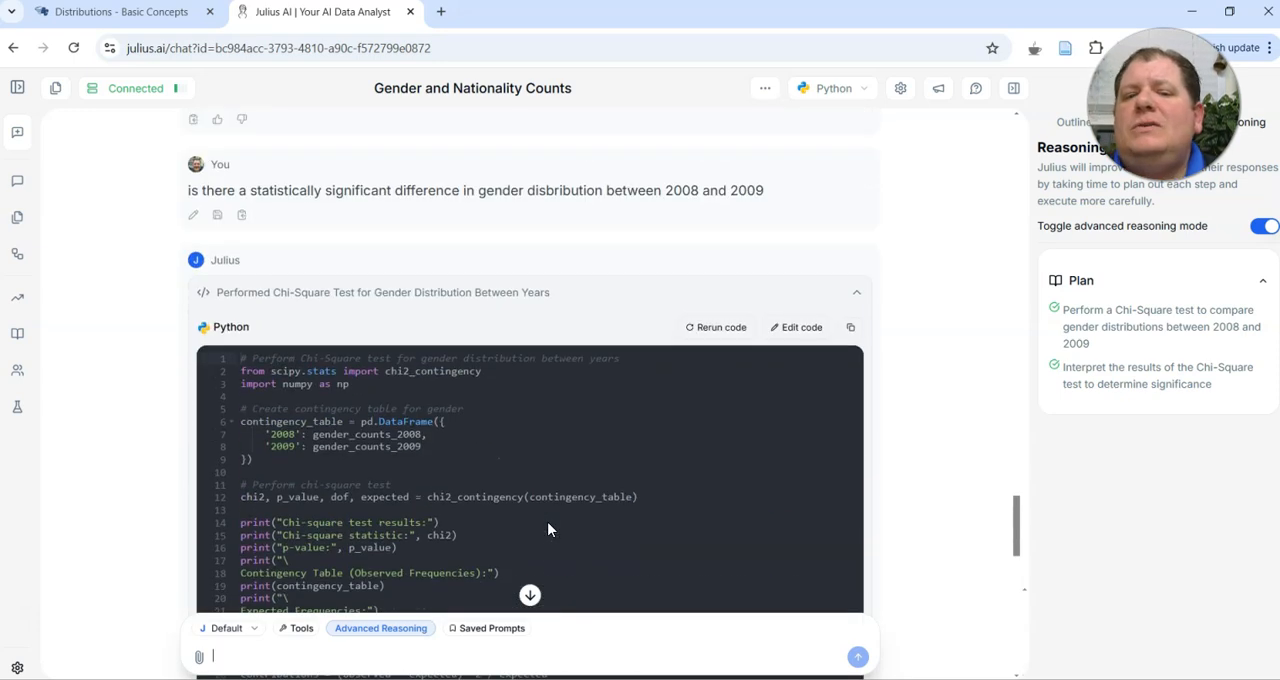
{"action": "scroll", "coordinate": [548, 526], "scroll_direction": "up", "scroll_amount": 1}
{"action": "scroll", "coordinate": [548, 530], "scroll_direction": "up", "scroll_amount": 1}
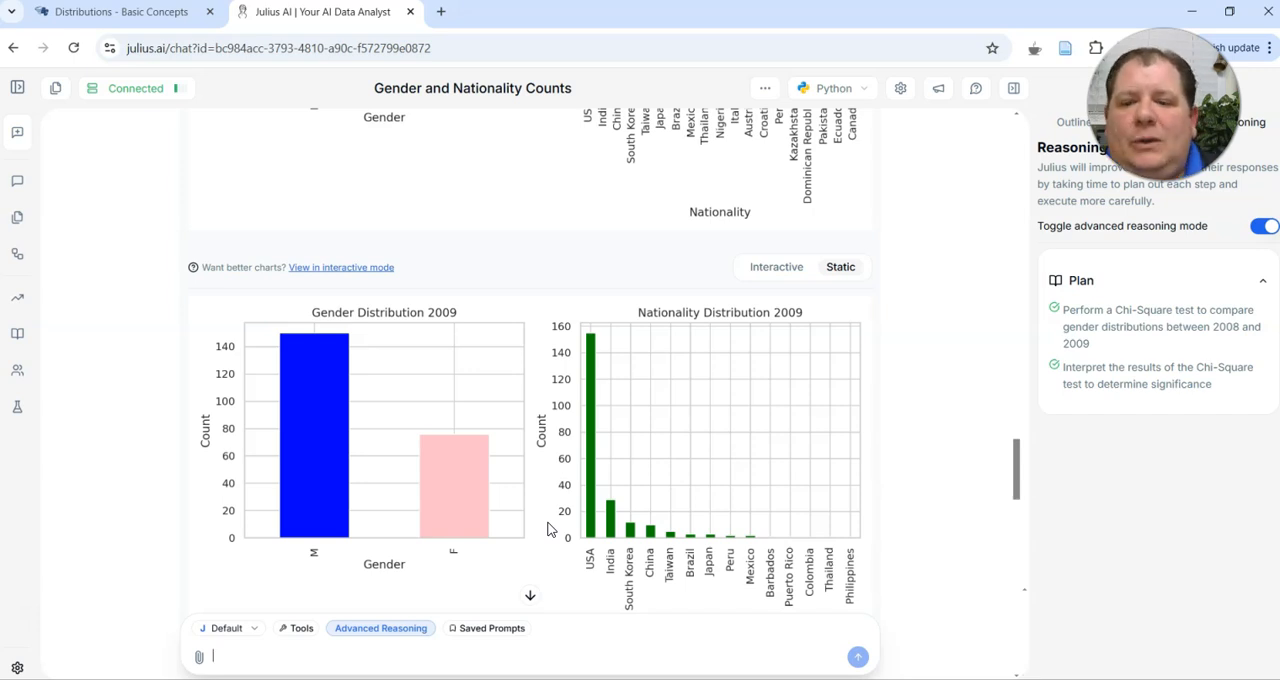
{"action": "scroll", "coordinate": [548, 530], "scroll_direction": "down", "scroll_amount": 12}
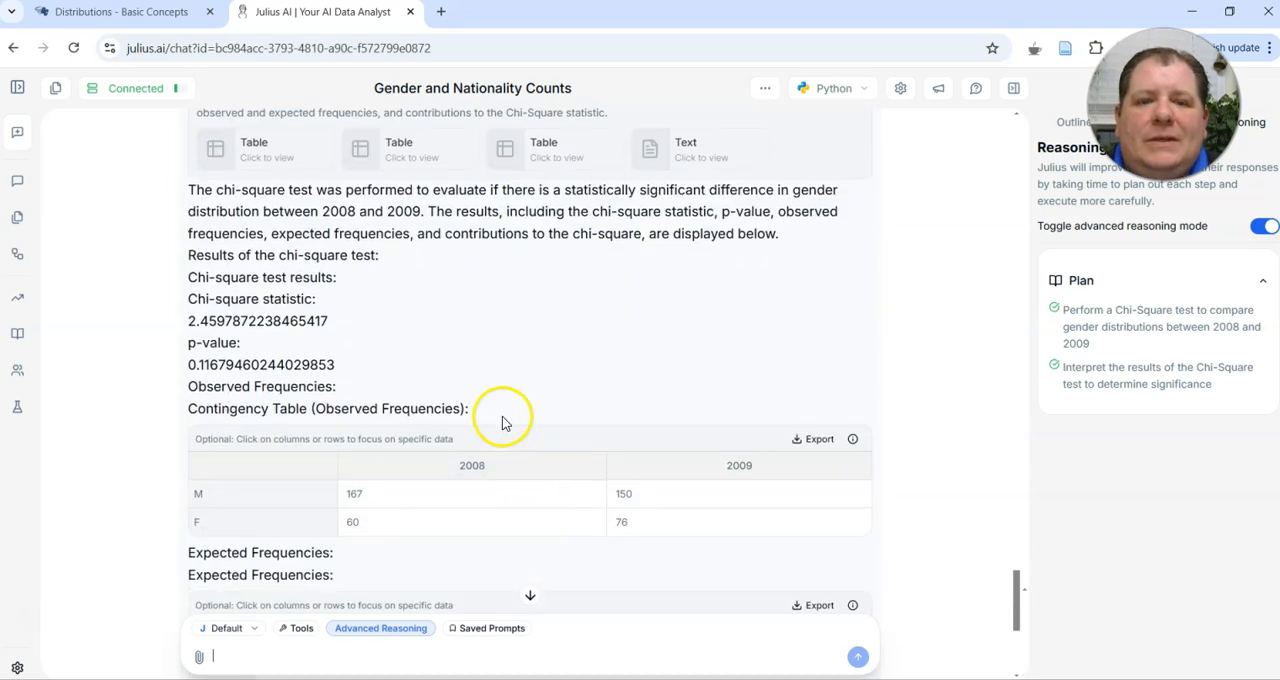
{"action": "scroll", "coordinate": [502, 422], "scroll_direction": "down", "scroll_amount": 4}
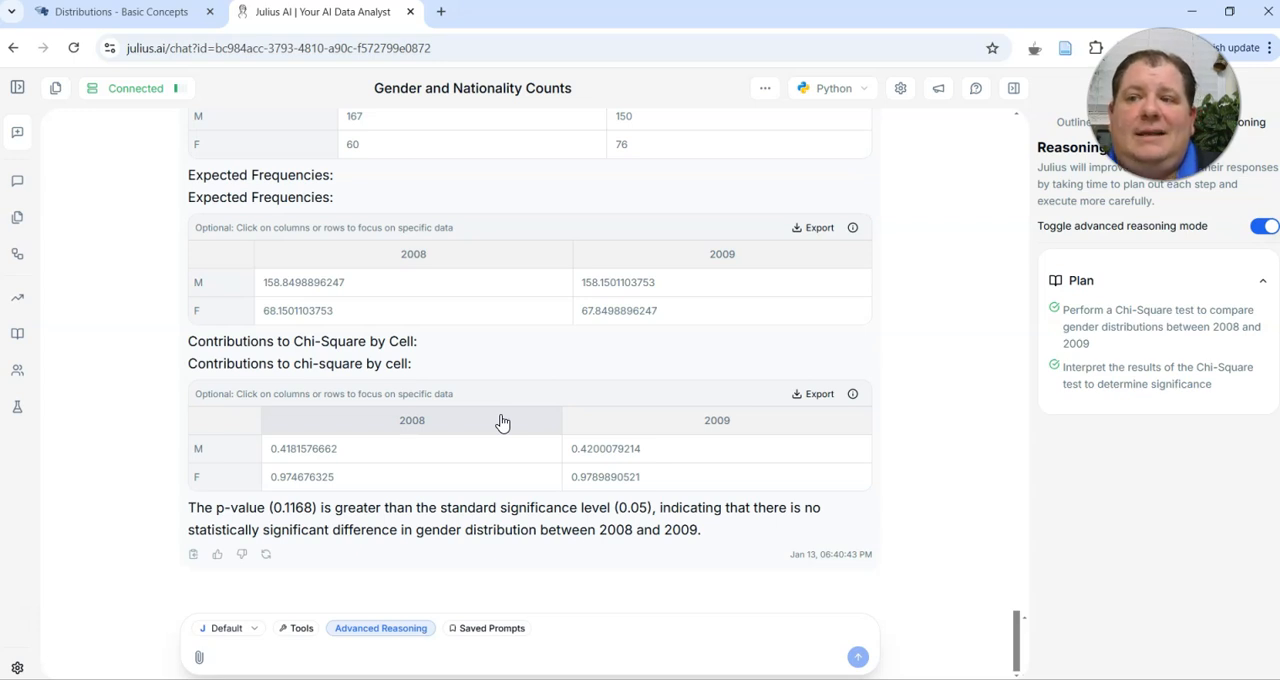
Copy the text of Problem 1 part C from the assignment page and return to the Julius AI chat
{"action": "left_click", "coordinate": [130, 12]}
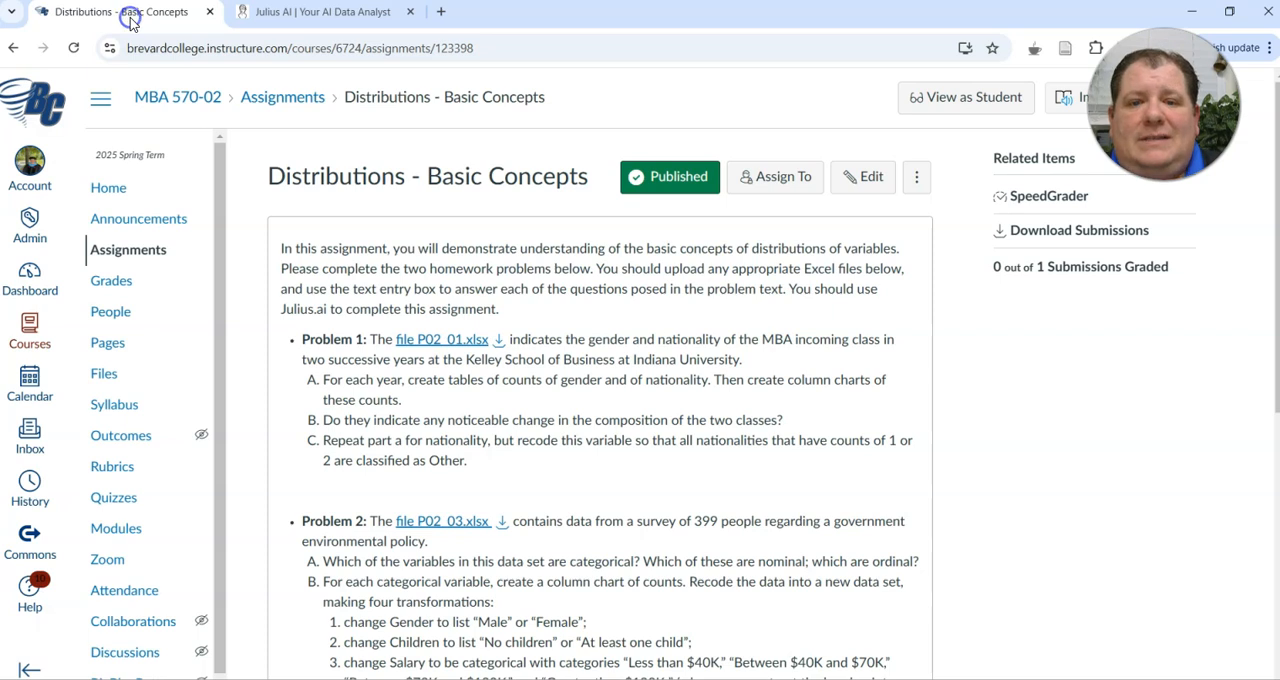
{"action": "left_click", "coordinate": [477, 458]}
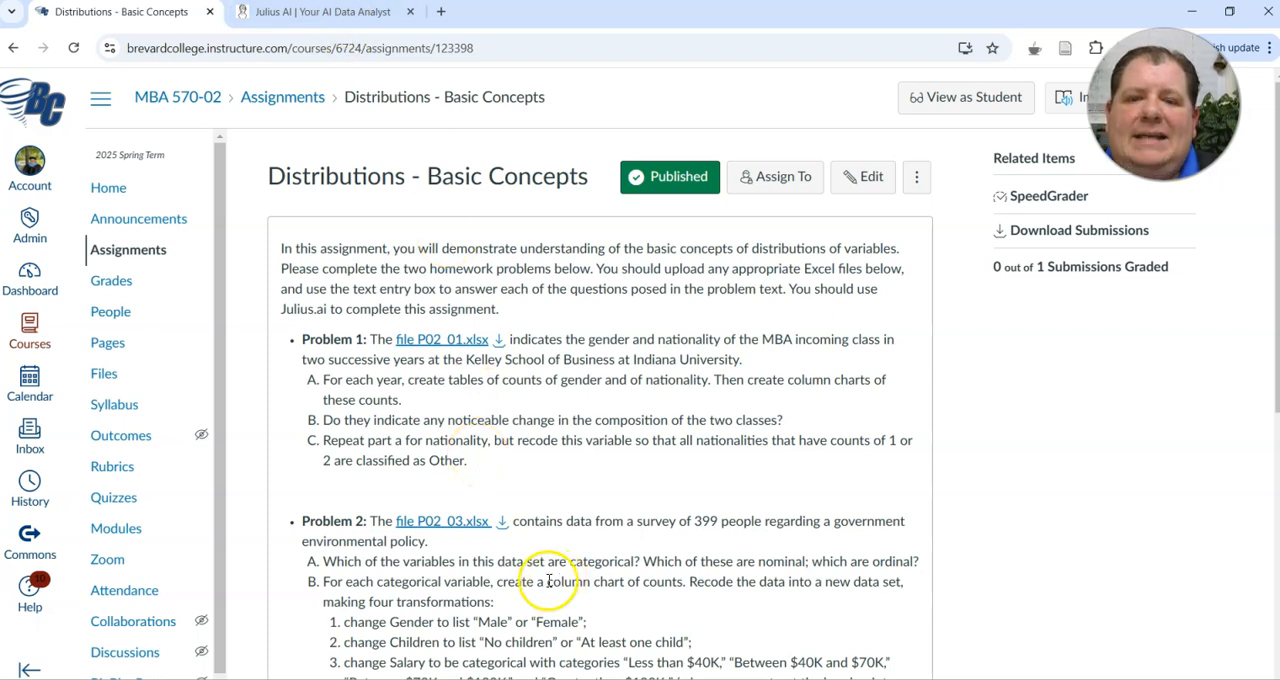
{"action": "left_click_drag", "start_coordinate": [516, 462], "coordinate": [323, 441]}
{"action": "key", "text": "ctrl+c"}
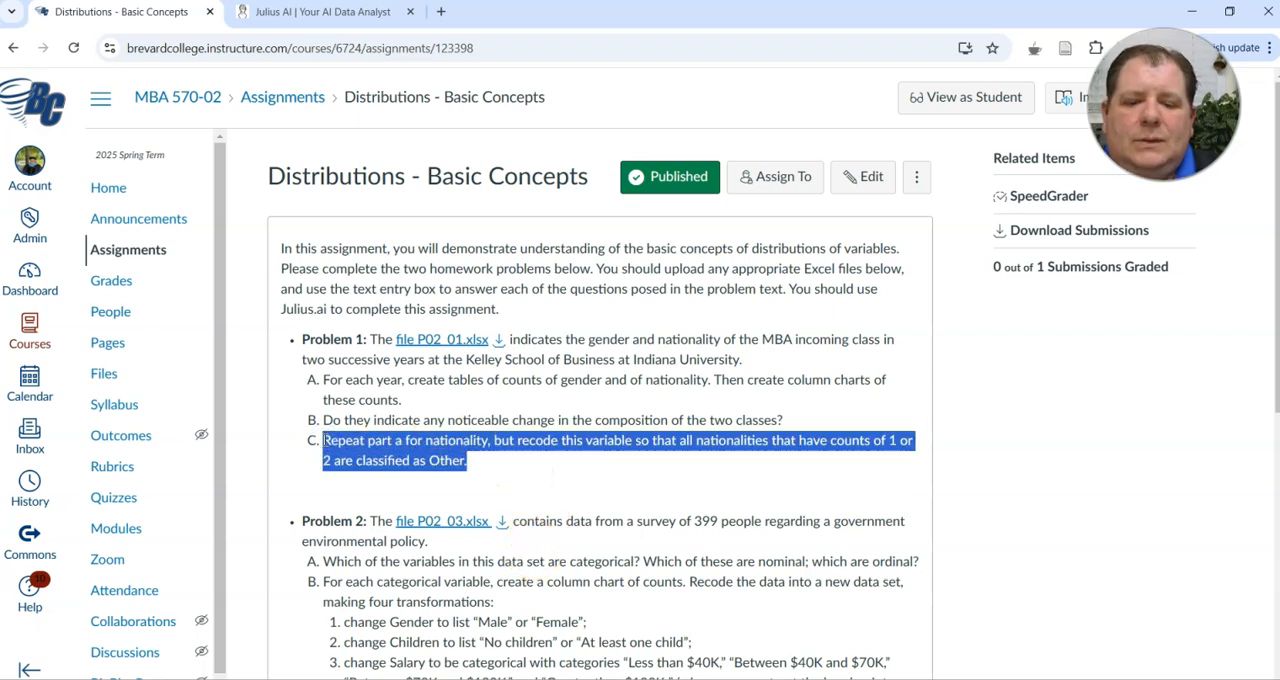
{"action": "left_click", "coordinate": [318, 12]}
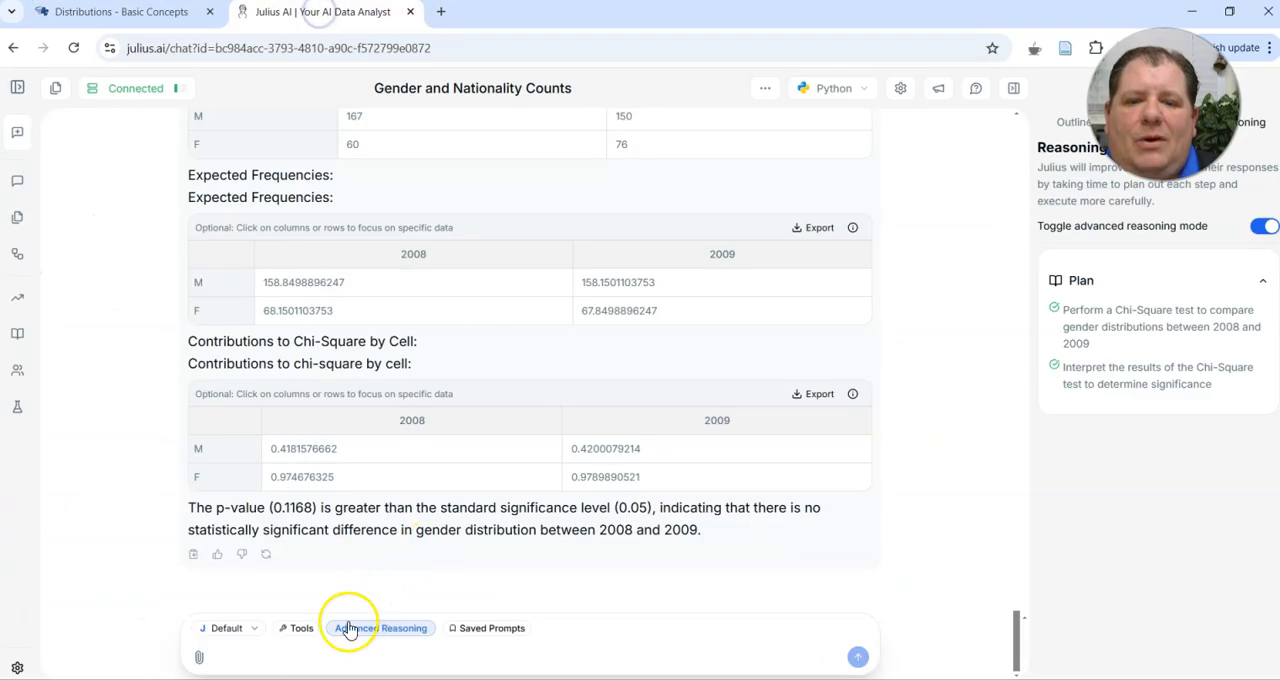
Request a chart and visualization for each year, reusing the copied wording to recode all nationalities with counts of 1 or 2 as Other
{"action": "left_click", "coordinate": [316, 657]}
{"action": "type", "text": "create a chart and visu"}
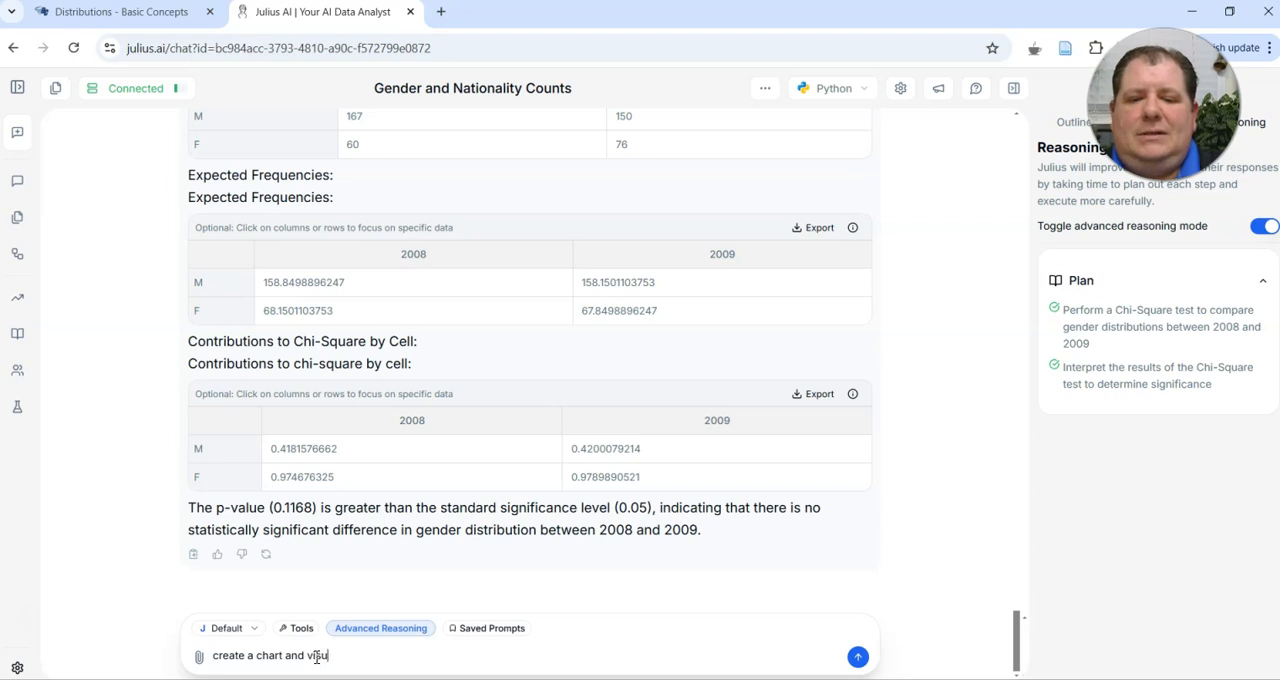
{"action": "type", "text": "alization for each"}
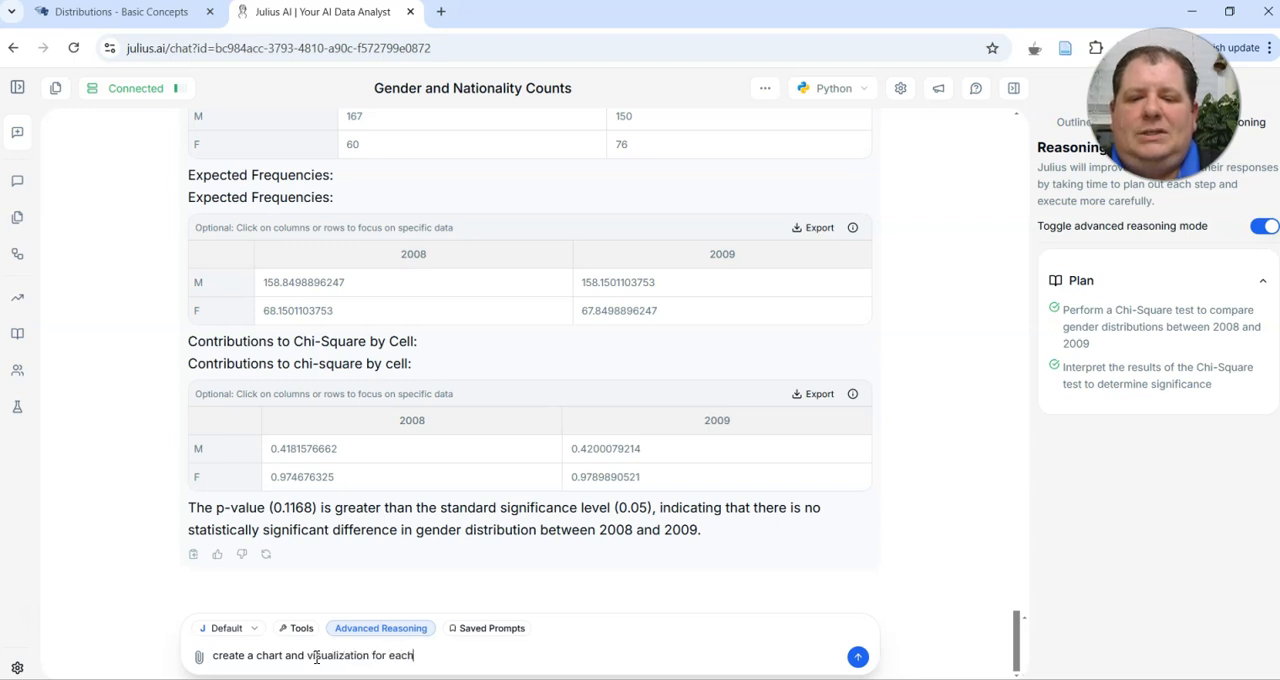
{"action": "type", "text": " year but"}
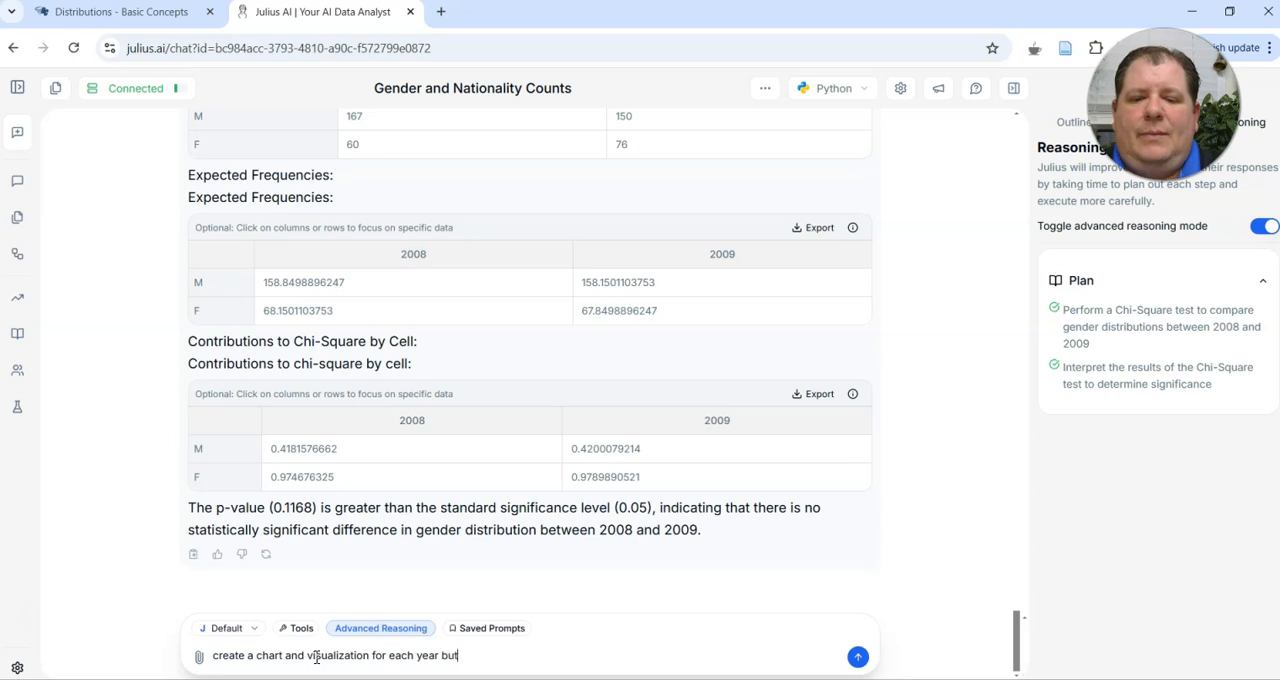
{"action": "key", "text": "ctrl+v"}
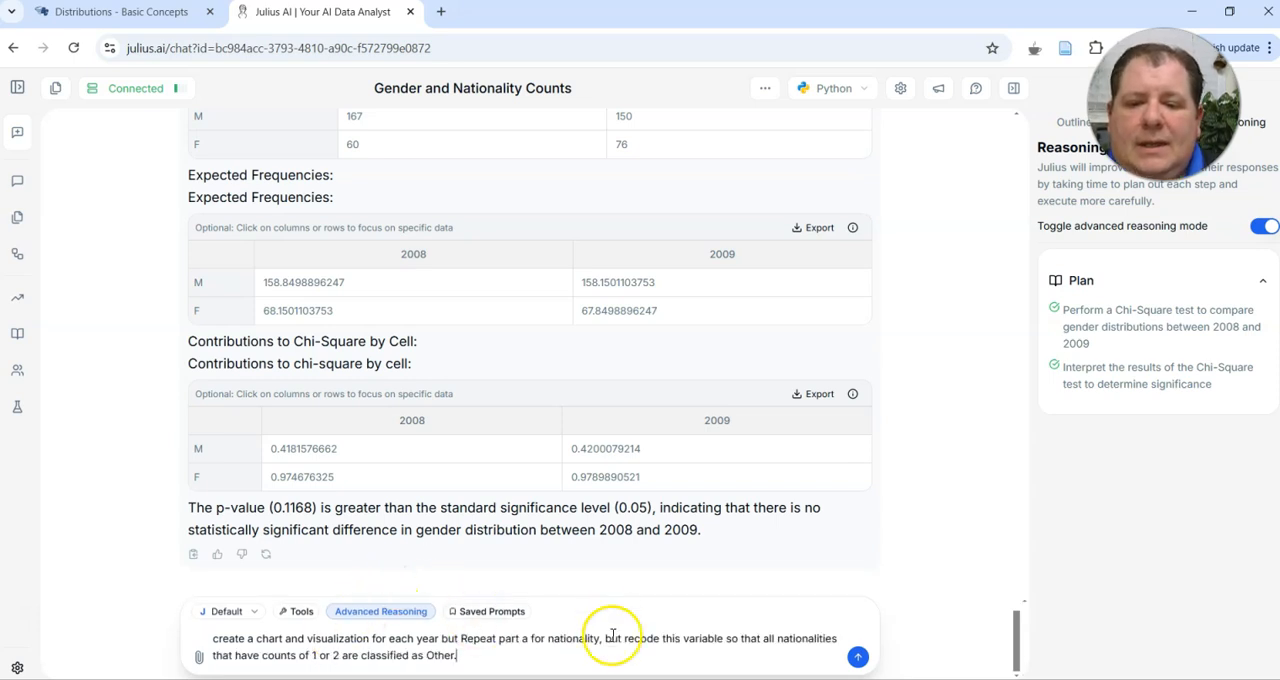
{"action": "left_click_drag", "start_coordinate": [622, 638], "coordinate": [461, 635]}
{"action": "key", "text": "BackSpace"}
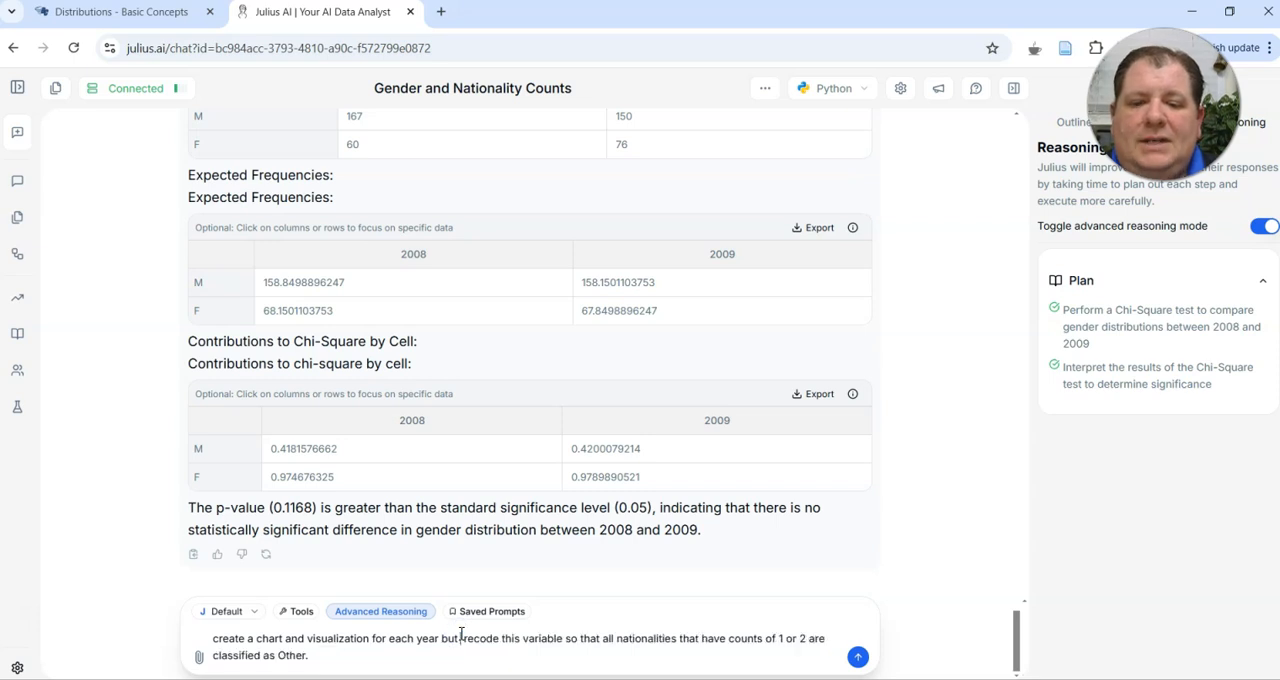
{"action": "left_click", "coordinate": [858, 658]}
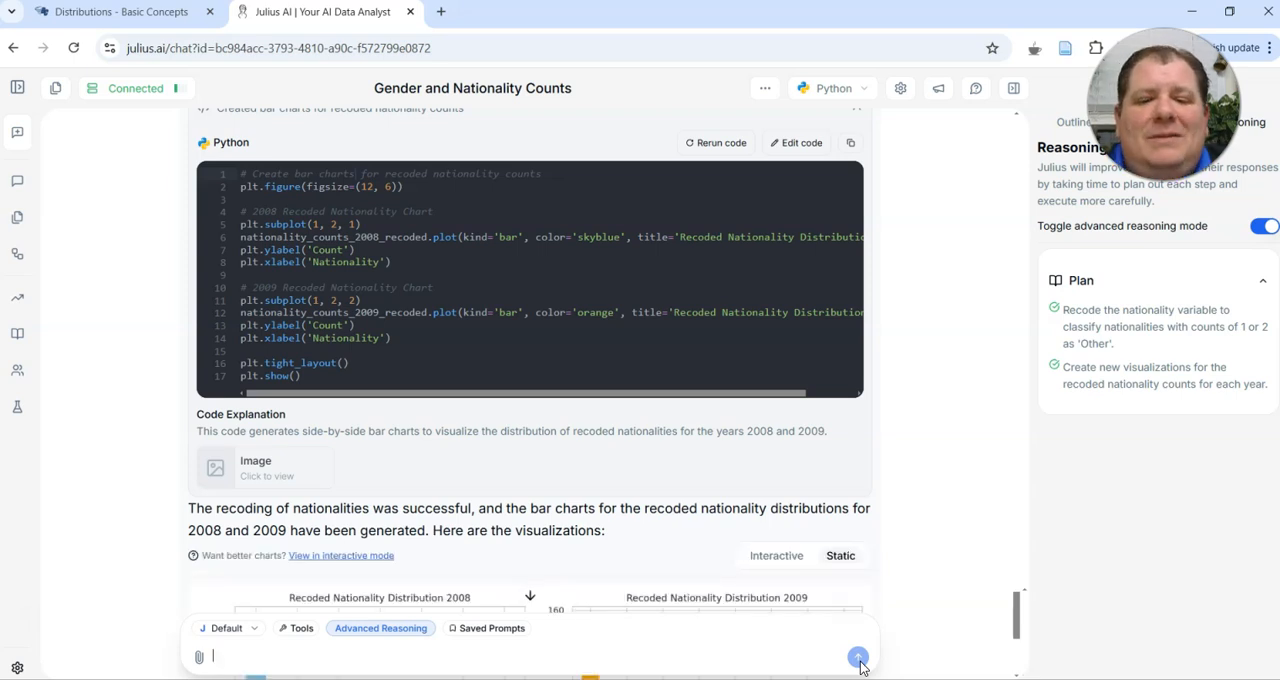
Review the recoded nationality distribution charts for 2008 and 2009, and return to the assignment page
{"action": "scroll", "coordinate": [874, 563], "scroll_direction": "down", "scroll_amount": 2}
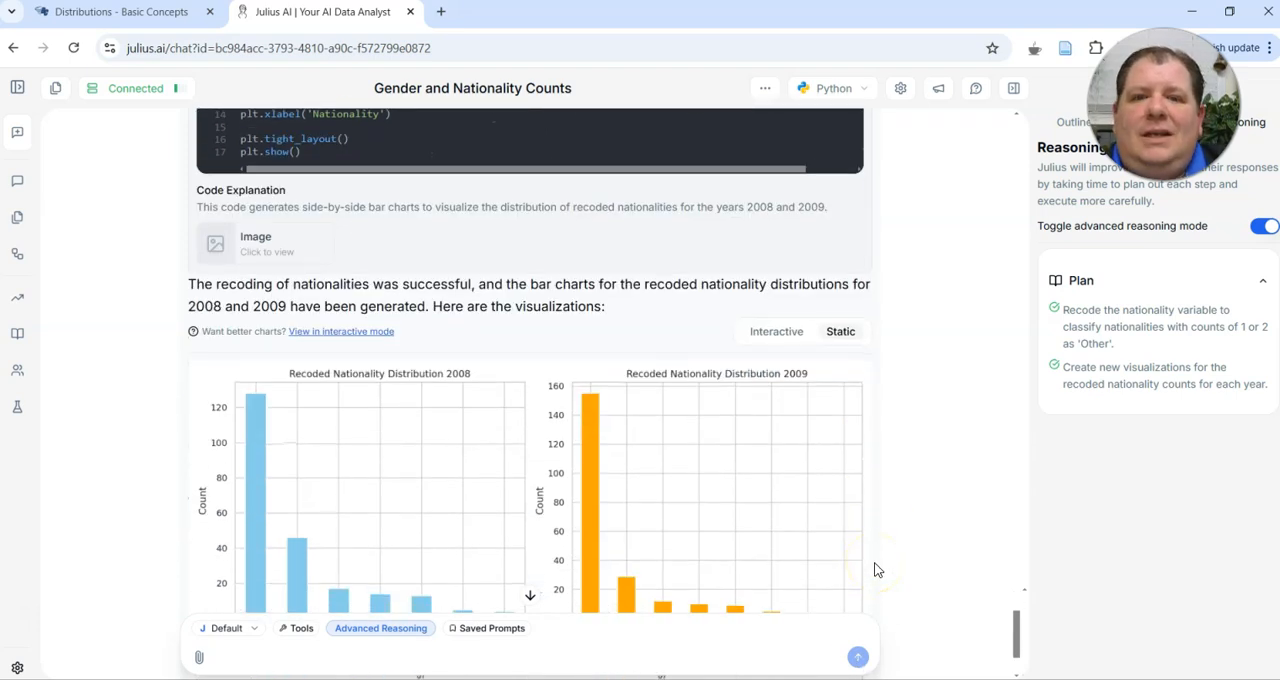
{"action": "scroll", "coordinate": [874, 569], "scroll_direction": "down", "scroll_amount": 1}
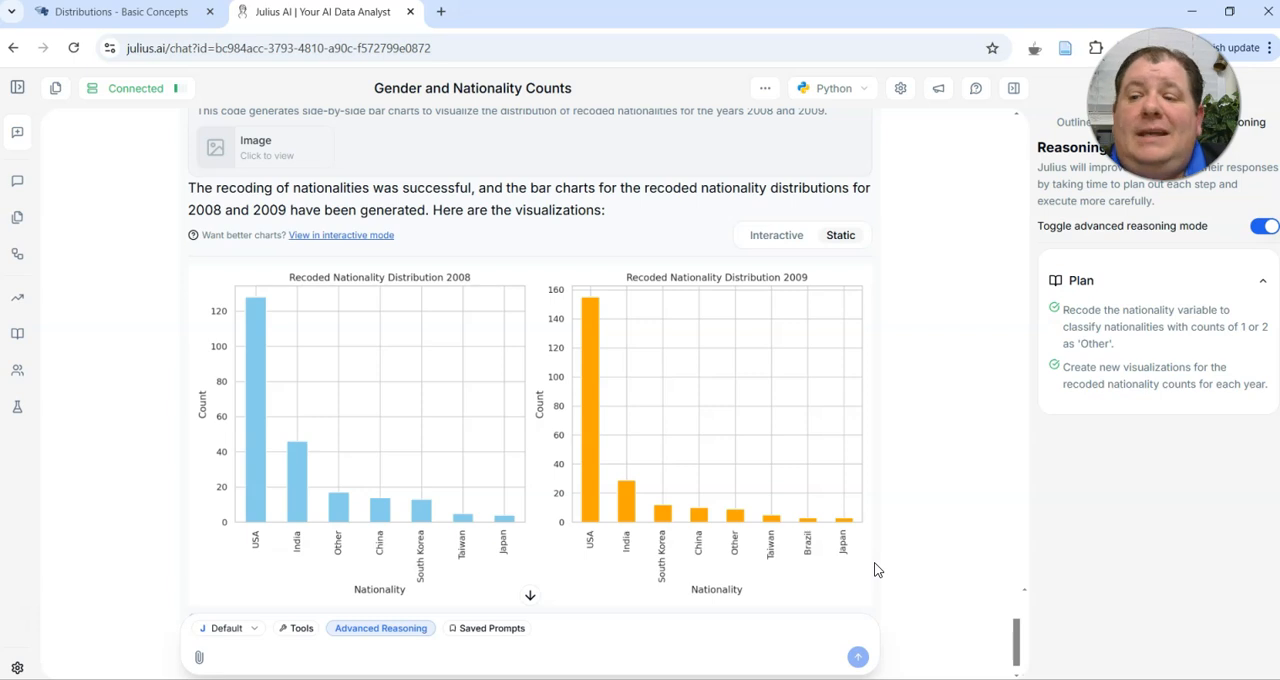
{"action": "scroll", "coordinate": [874, 569], "scroll_direction": "down", "scroll_amount": 1}
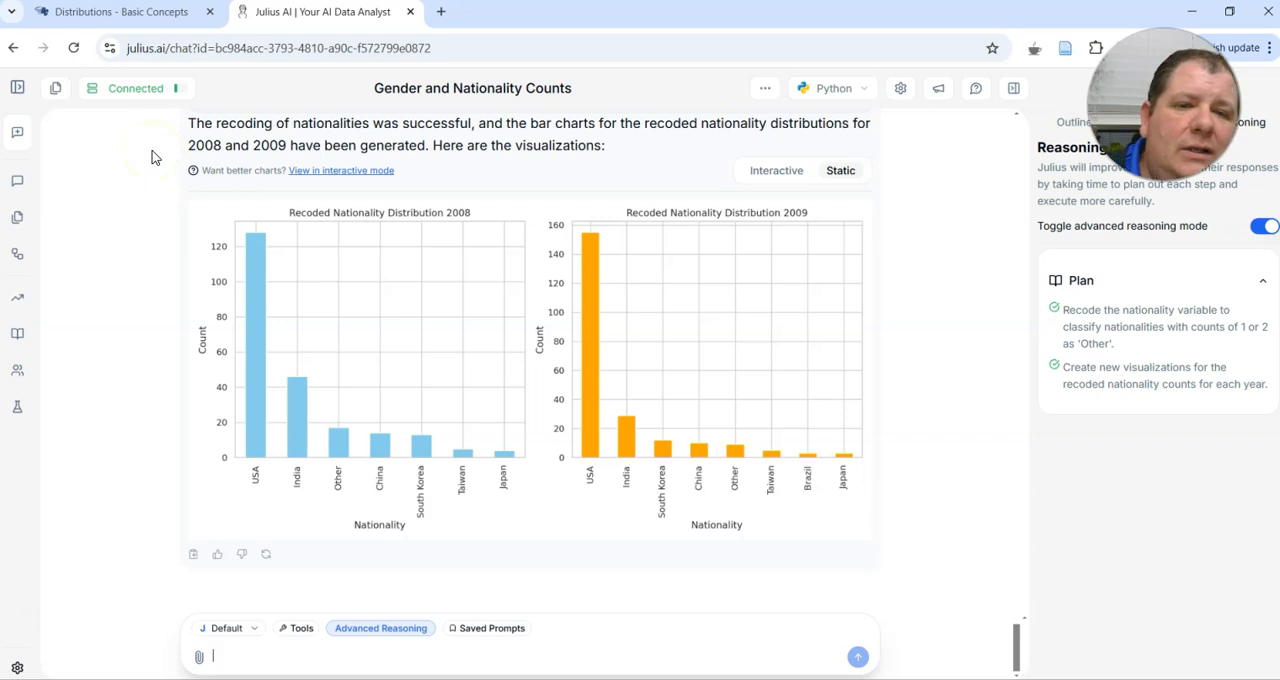
{"action": "left_click", "coordinate": [143, 12]}
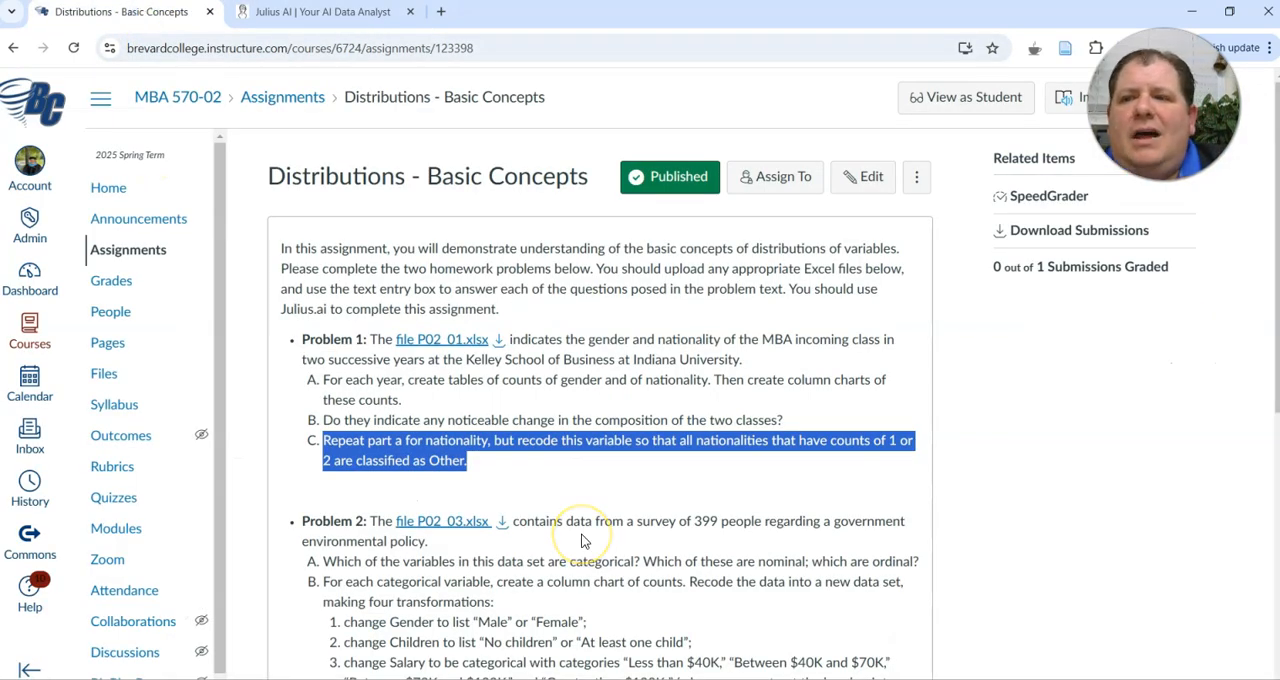